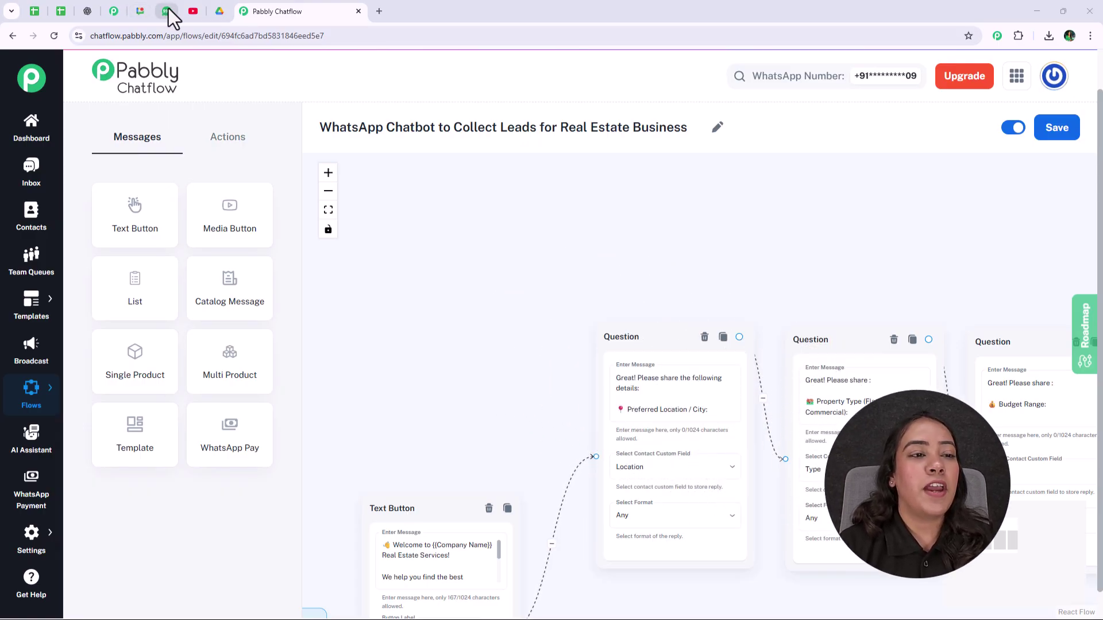
# - Switch to WhatsApp Web, send "Property" to the Test Number chat, choose Buy Property and review the chatbot conversation
pyautogui.click(166, 12)
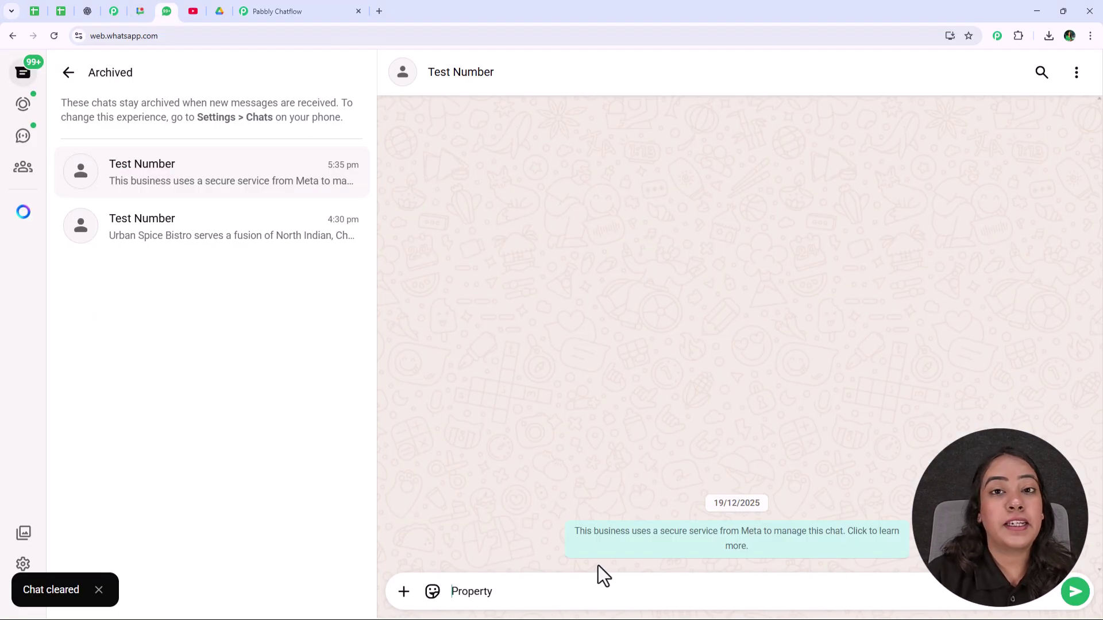
pyautogui.press('Return')
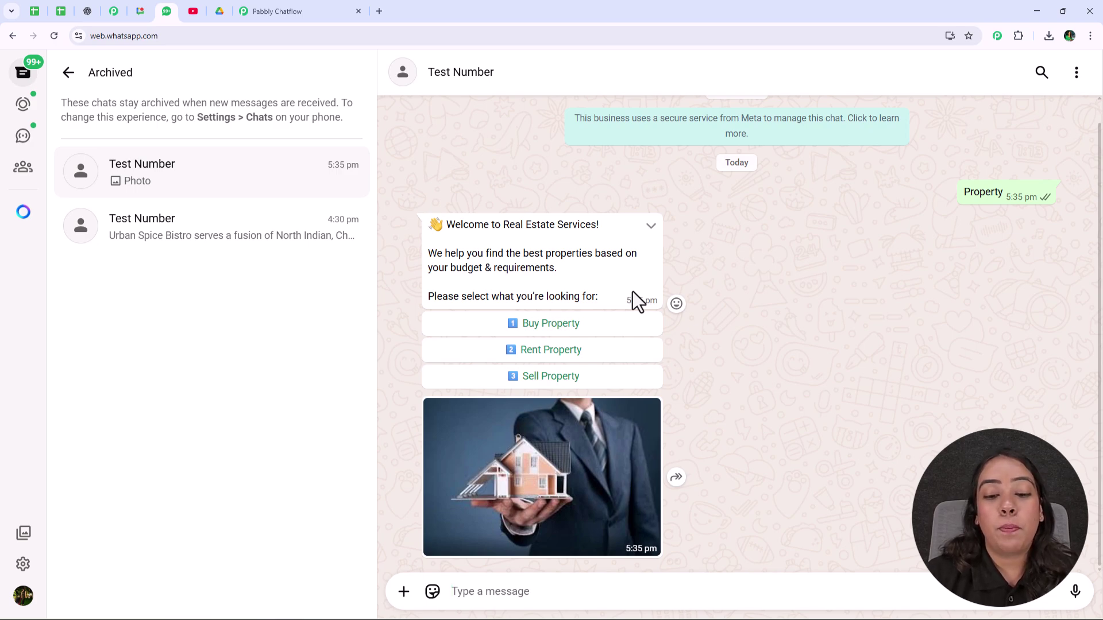
pyautogui.click(616, 331)
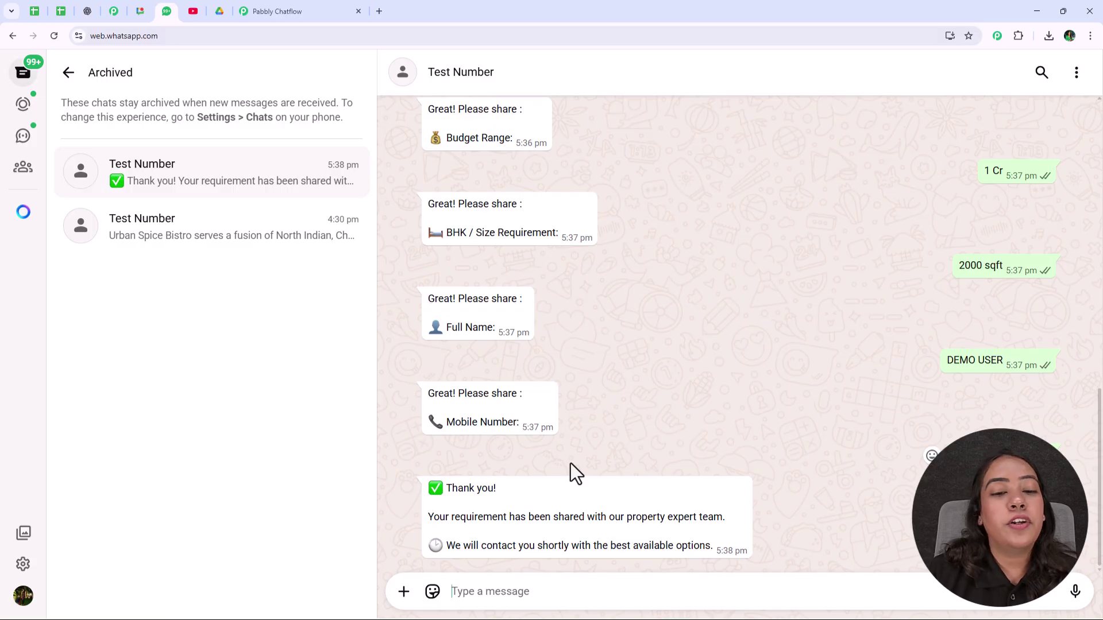
pyautogui.scroll(3, 571, 463)
pyautogui.scroll(-3, 570, 463)
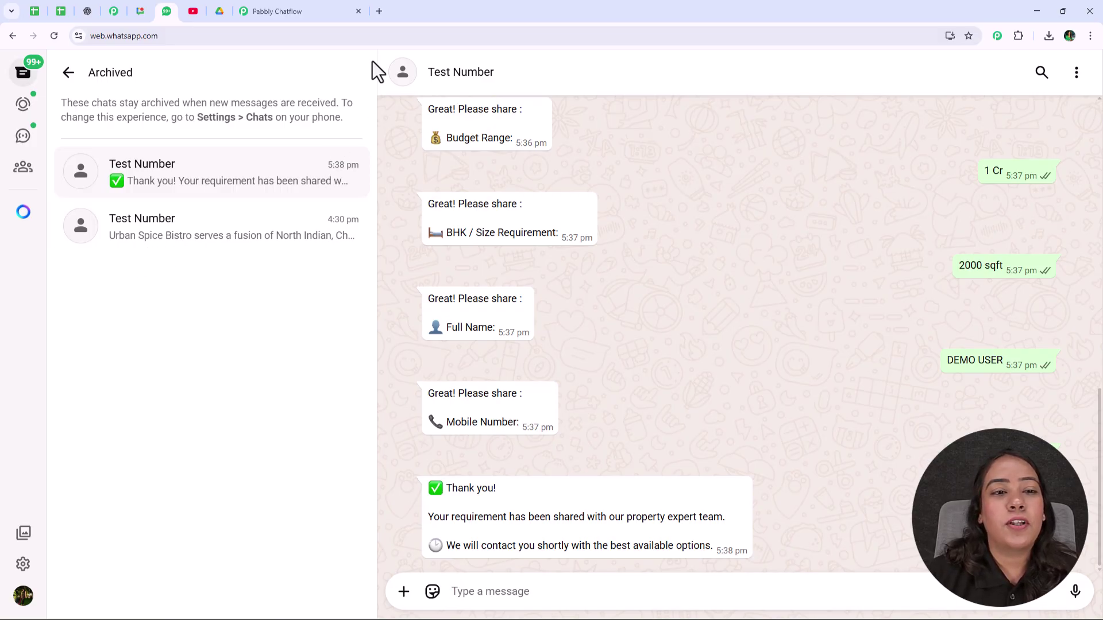
# - Open the Pabbly Chatflow website, pabbly.com/chatflow, in a new browser tab
pyautogui.click(379, 12)
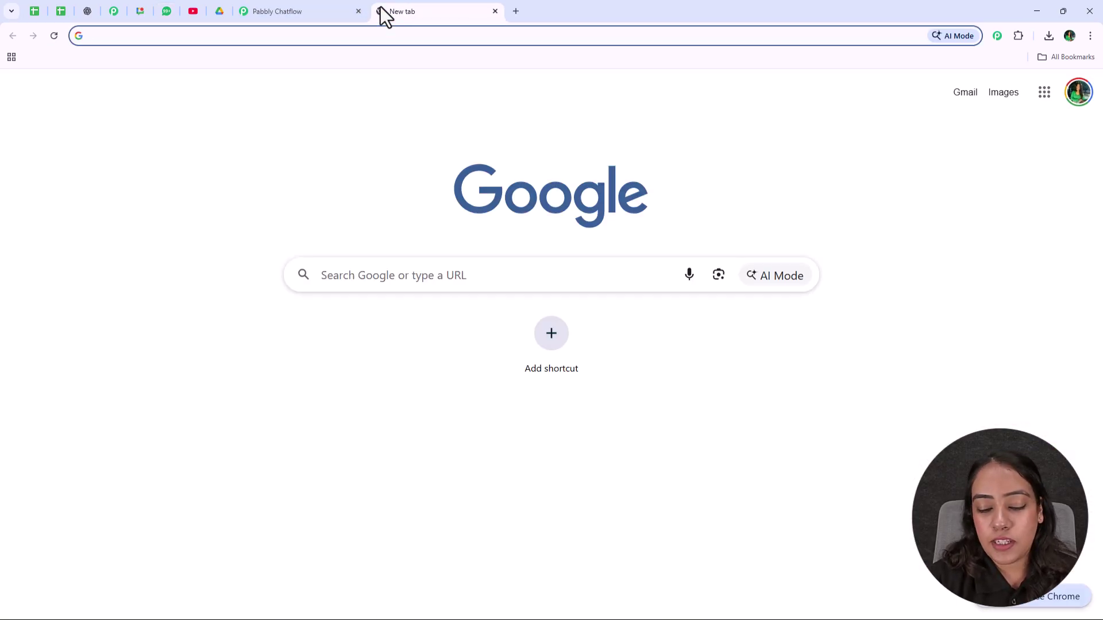
pyautogui.write('P')
pyautogui.press('Down')
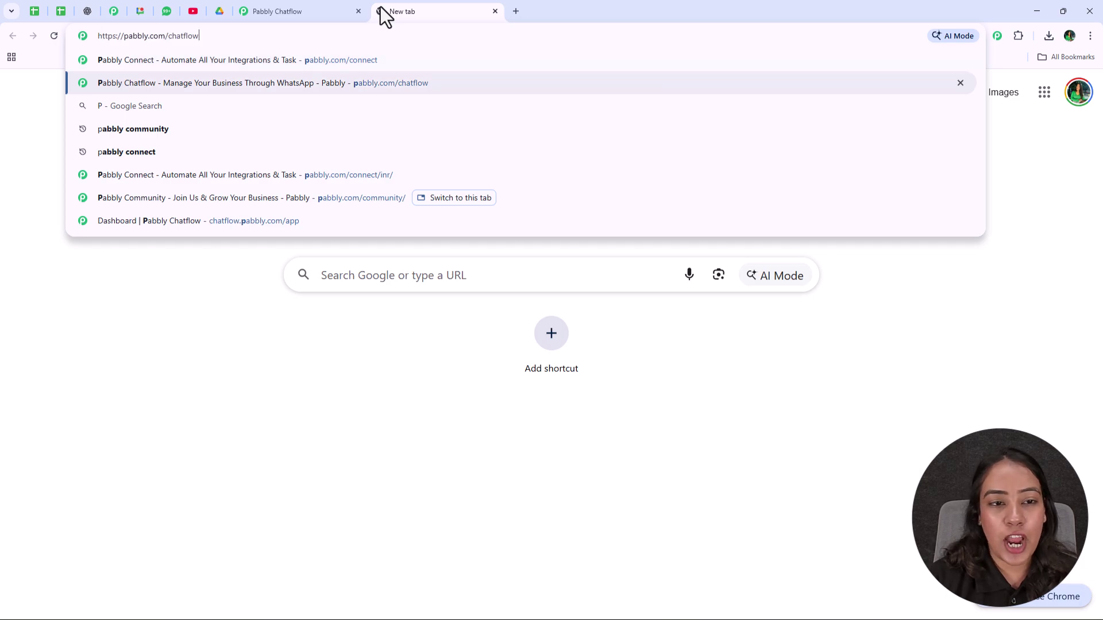
pyautogui.press('Return')
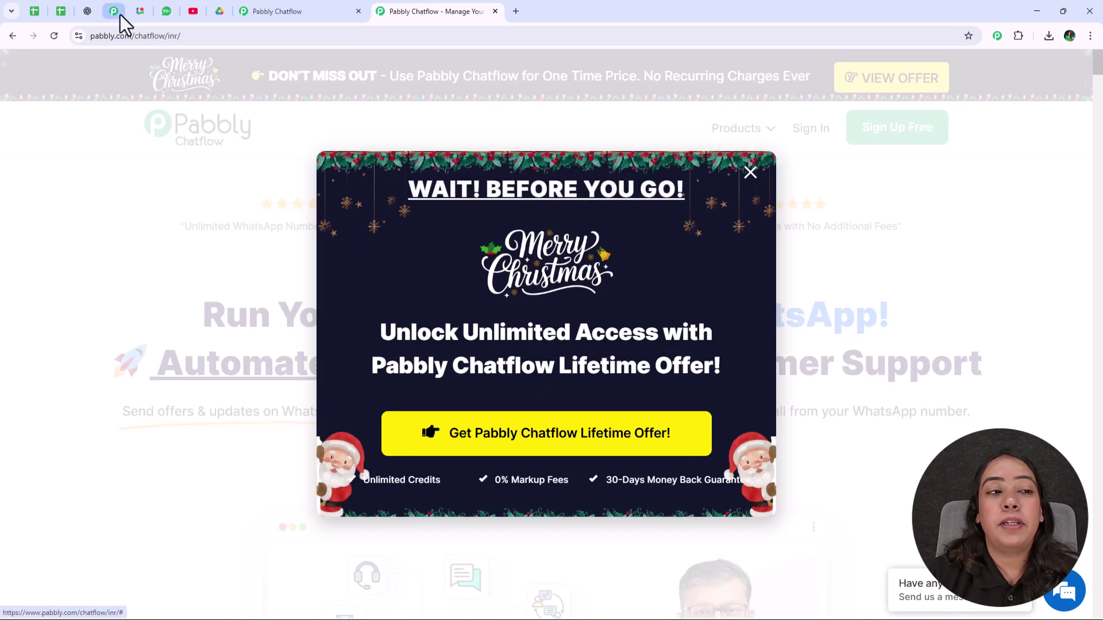
# - Look through the introduction and support sections of the Pabbly Community page
pyautogui.click(120, 15)
pyautogui.scroll(10, 625, 168)
pyautogui.scroll(15, 629, 168)
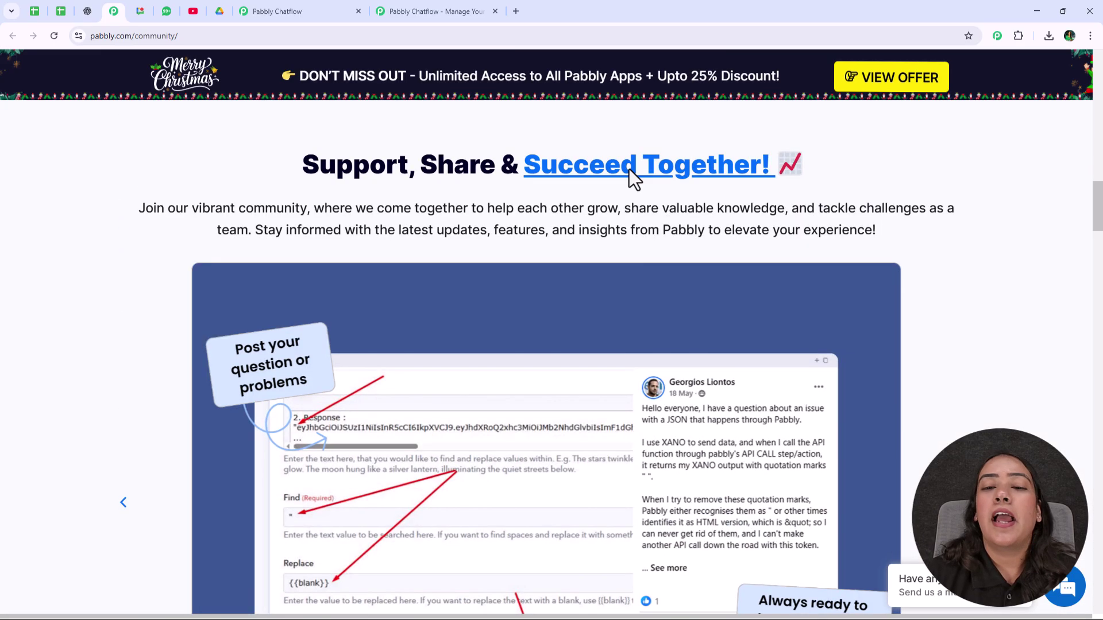
pyautogui.scroll(15, 629, 169)
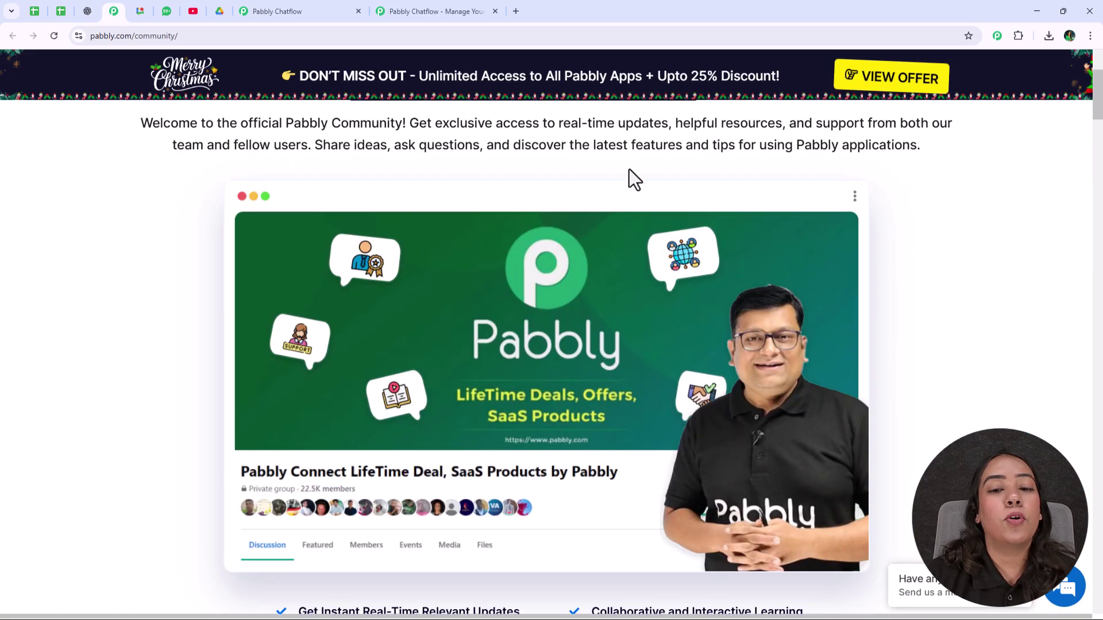
pyautogui.scroll(4, 629, 169)
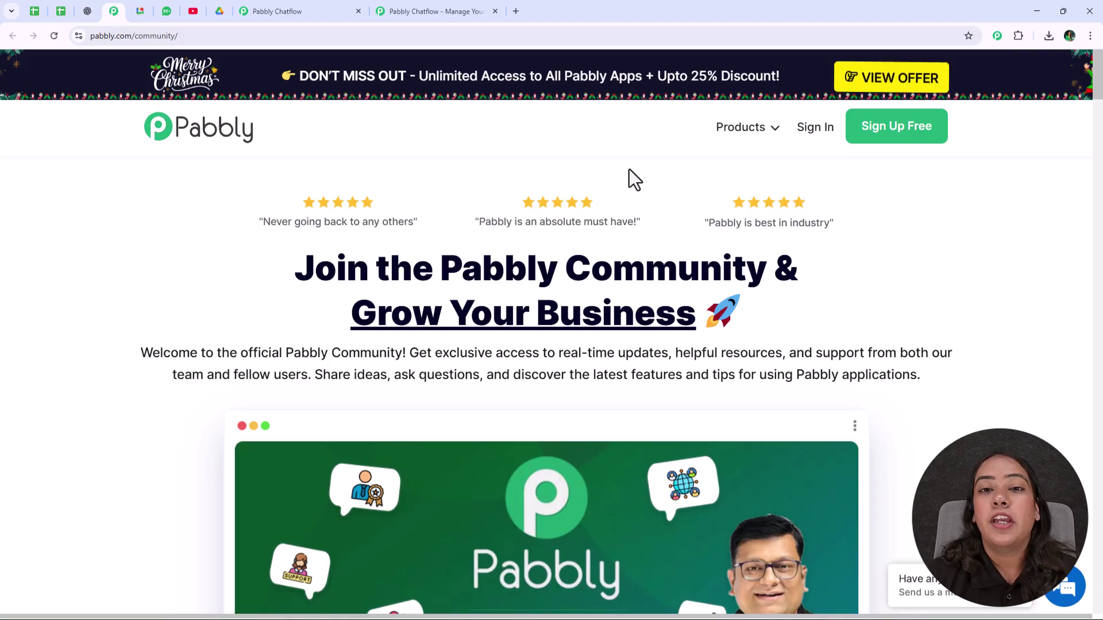
pyautogui.scroll(-8, 629, 169)
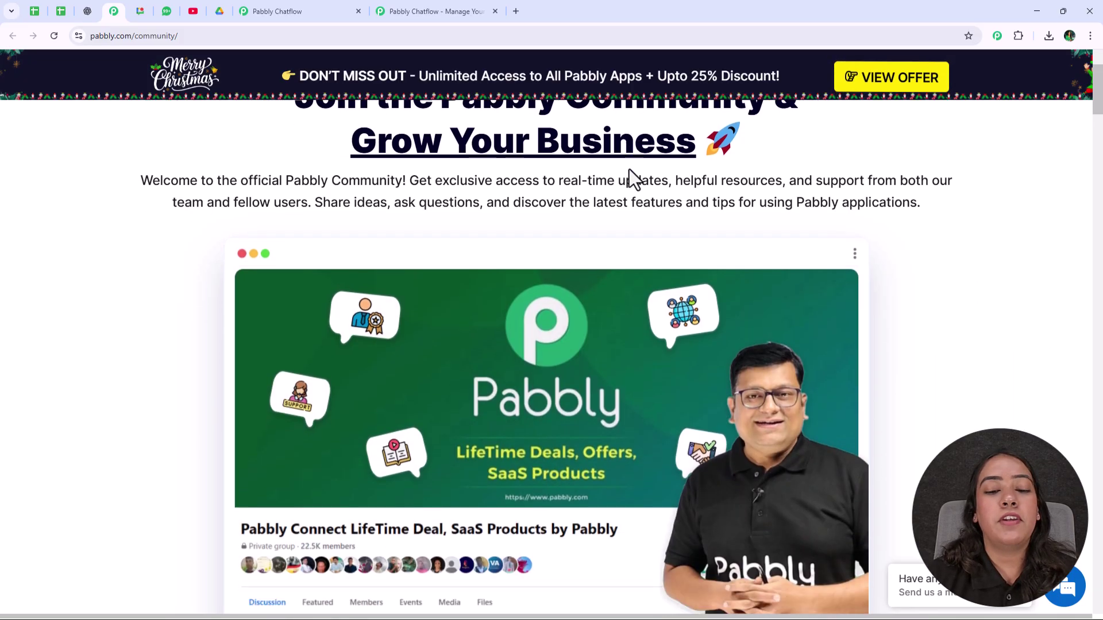
pyautogui.scroll(3, 629, 169)
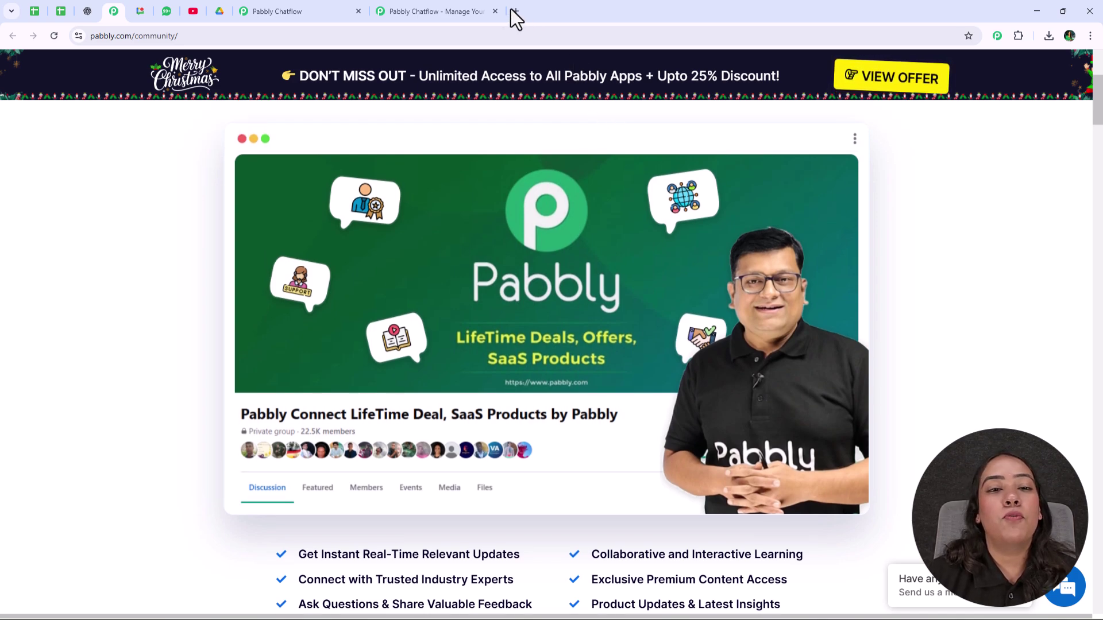
# - Return to the Pabbly Chatflow site, dismiss the Christmas offer, sign in and access the Pabbly Chatflow app
pyautogui.click(442, 12)
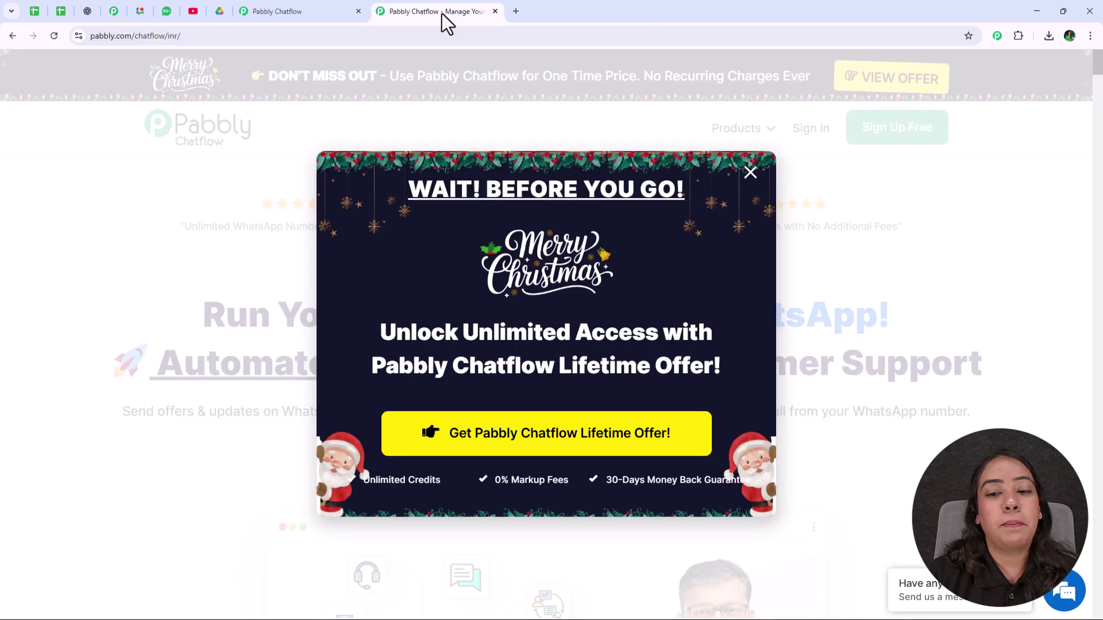
pyautogui.click(751, 172)
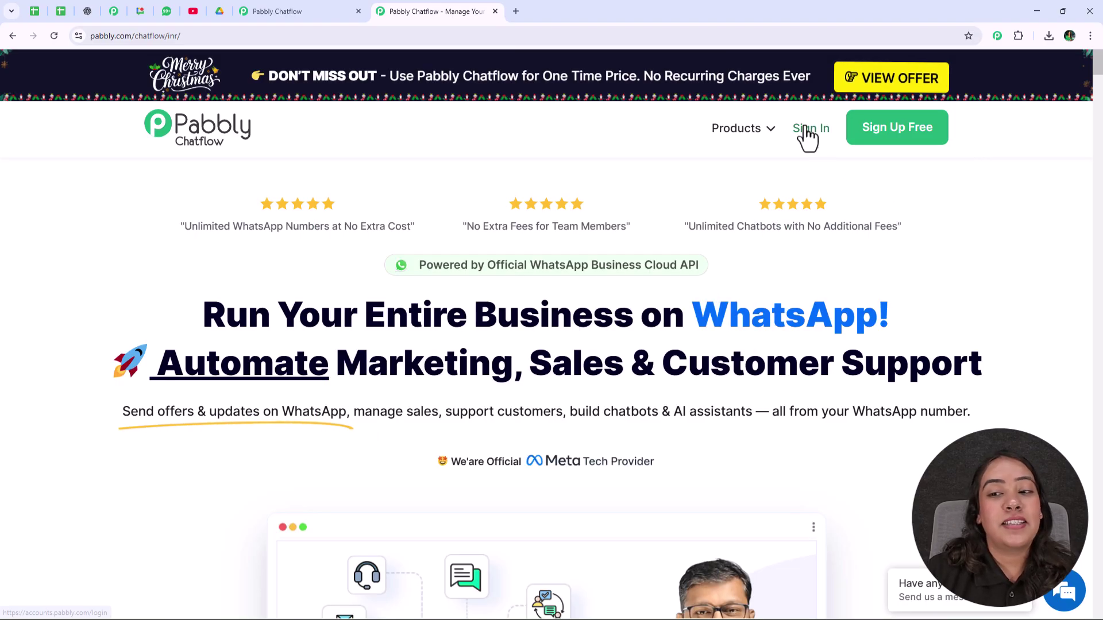
pyautogui.click(809, 129)
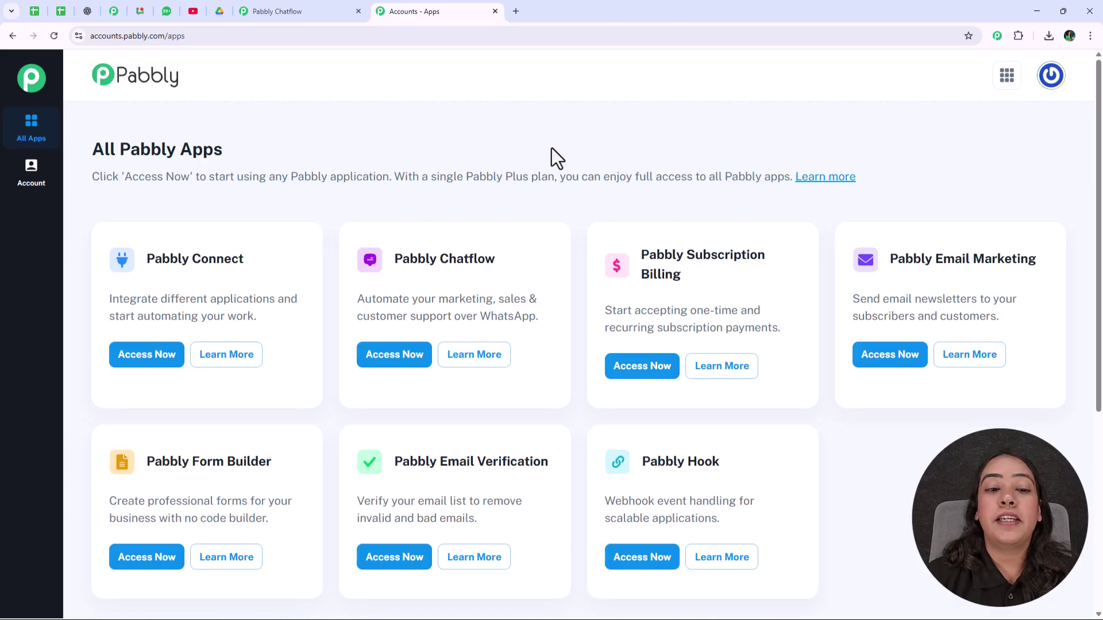
pyautogui.click(393, 359)
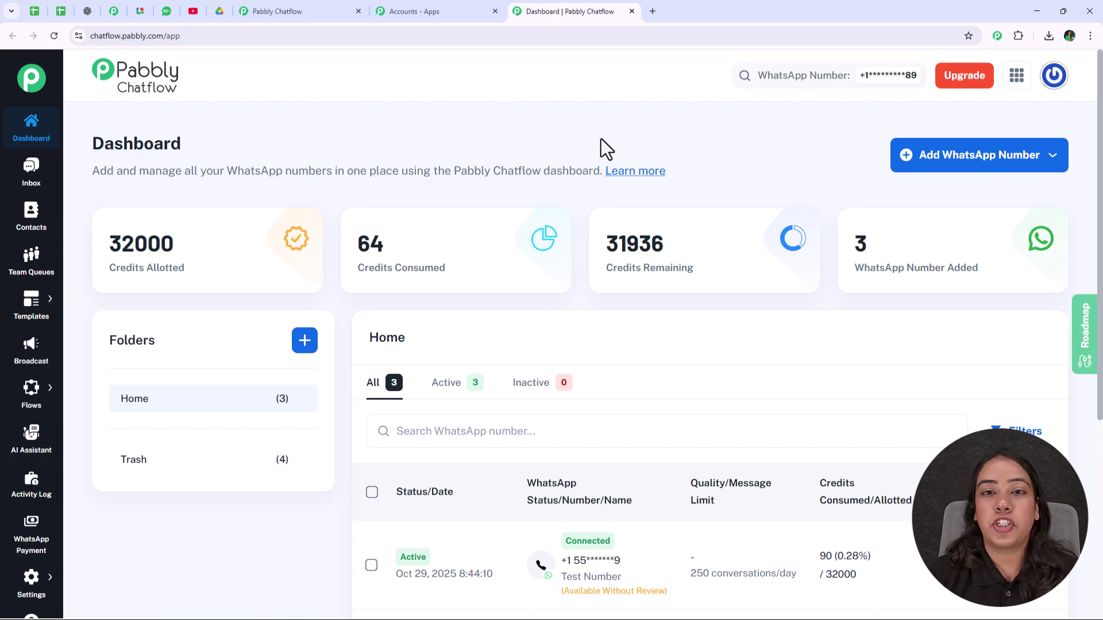
# - Check the available connection options for adding a WhatsApp number
pyautogui.click(933, 171)
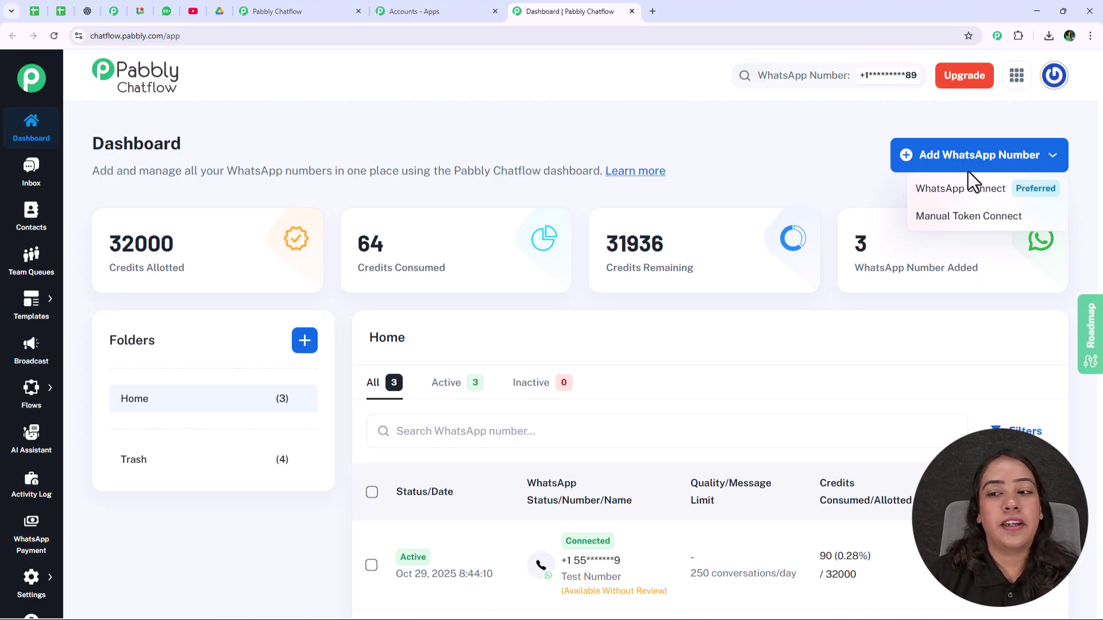
pyautogui.click(969, 146)
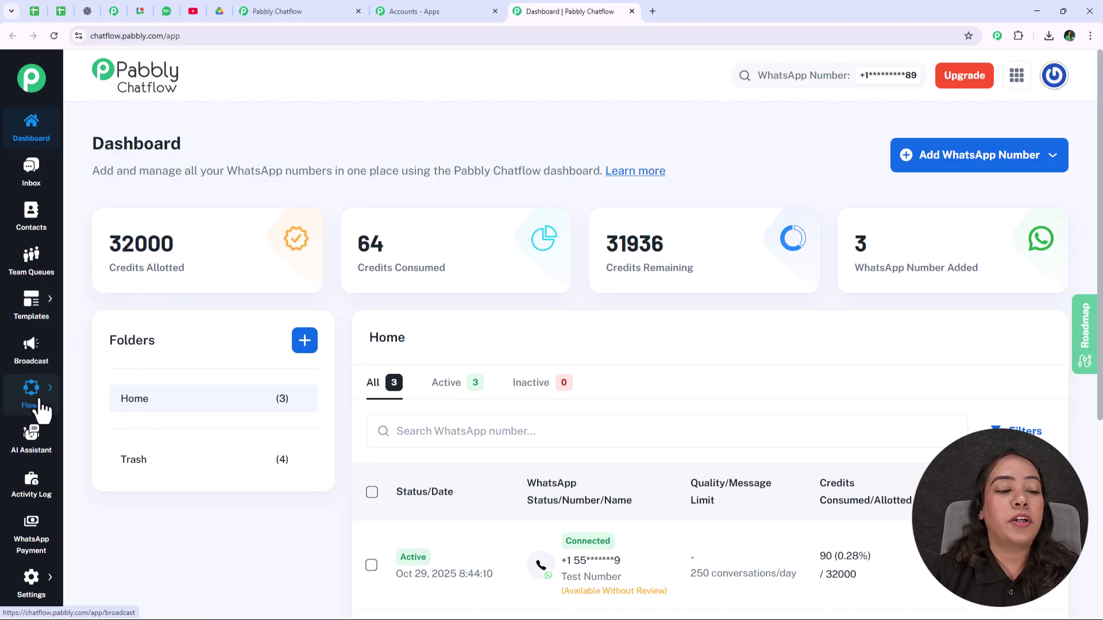
# - Go to the Flow Builder and create a new flow
pyautogui.moveTo(40, 403)
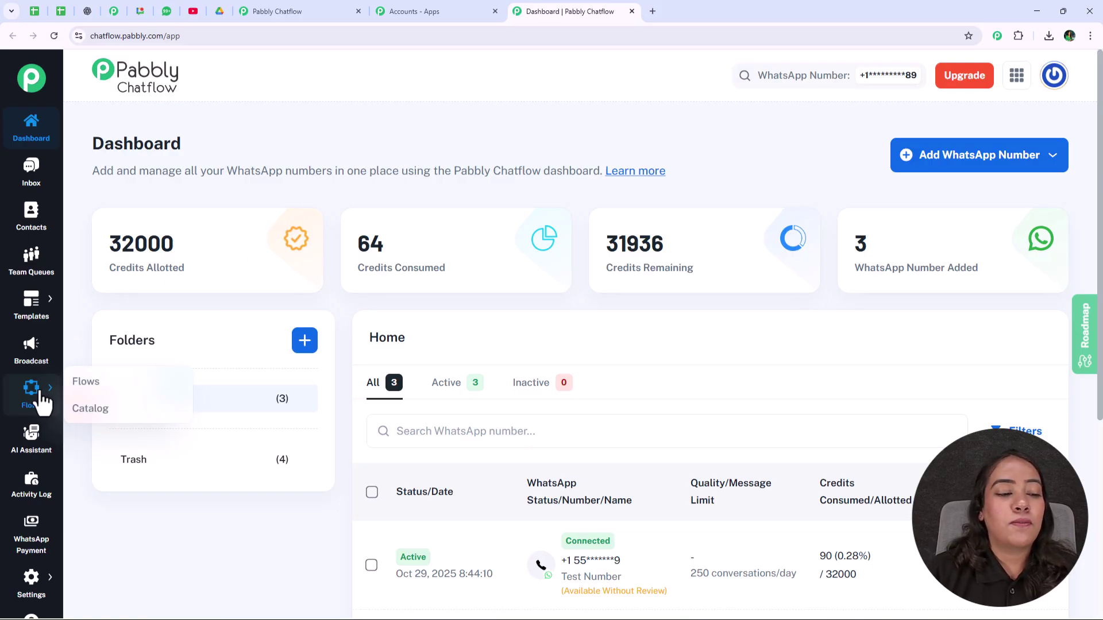
pyautogui.click(81, 381)
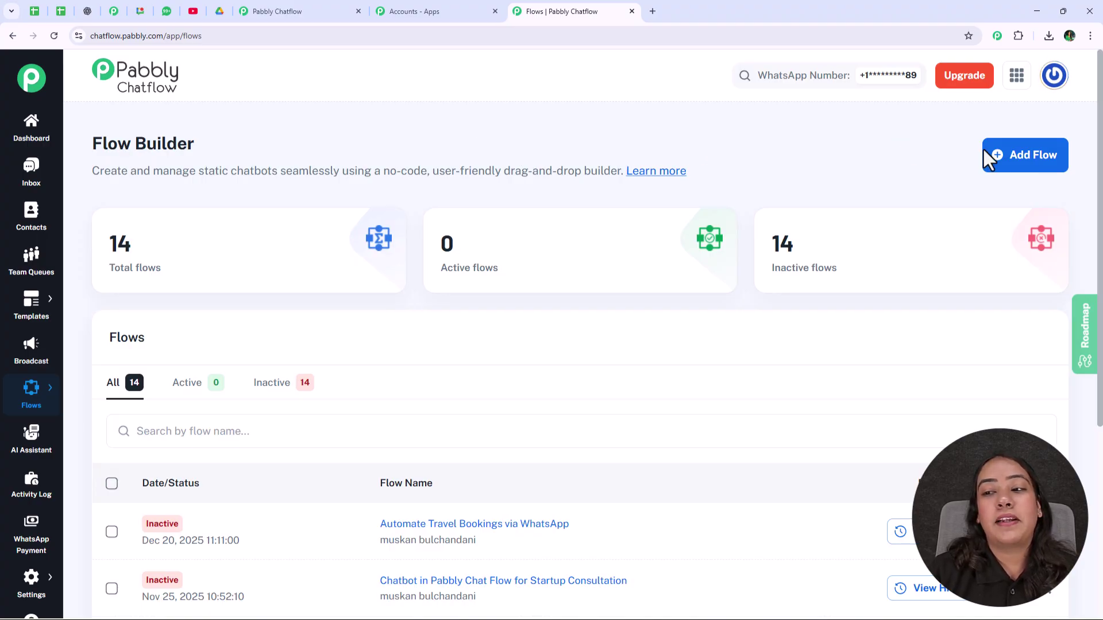
pyautogui.click(1000, 166)
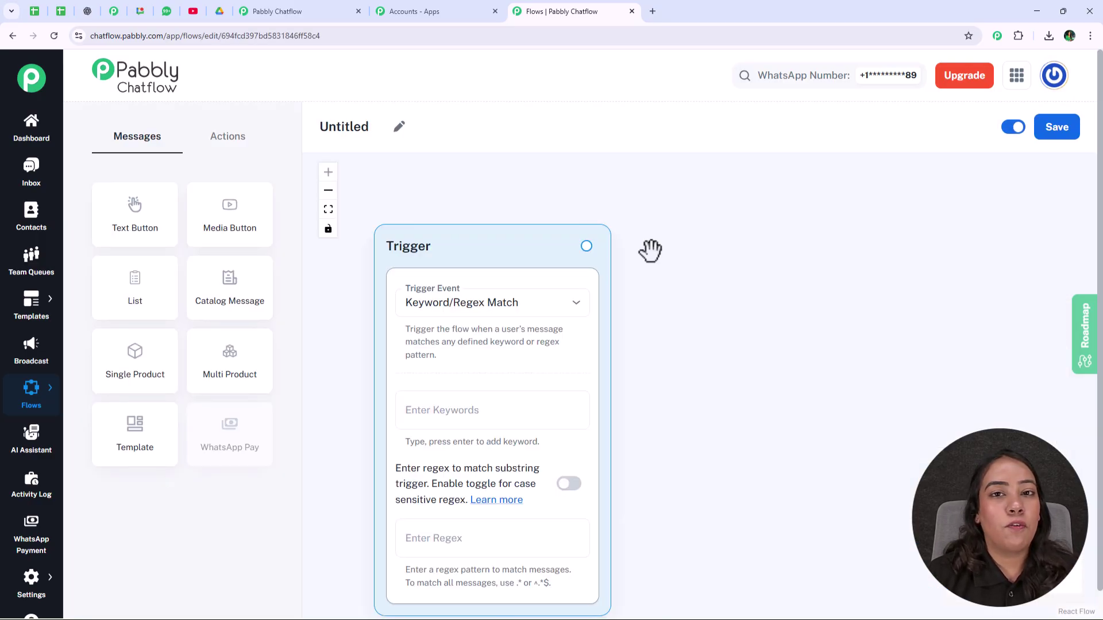
# - Rename the untitled flow as "WhatsApp Chatbot to Collect Leads for Real Estate Business"
pyautogui.click(399, 128)
pyautogui.click(396, 131)
pyautogui.doubleClick(399, 127)
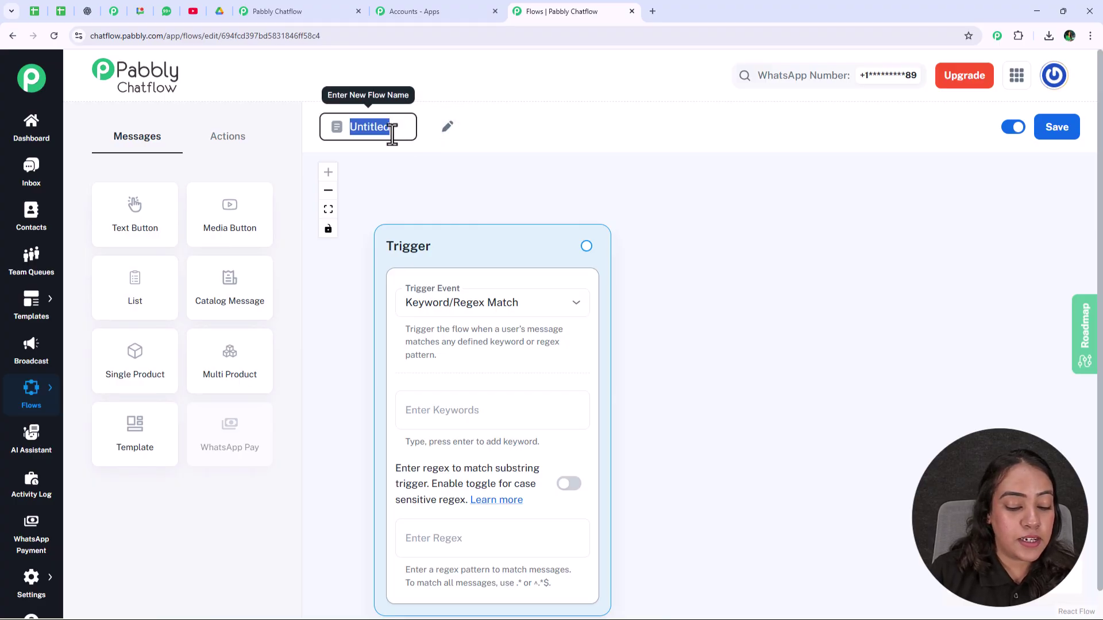
pyautogui.write('WhatsApp Chatbot to Collect Leads for Real Estate Business')
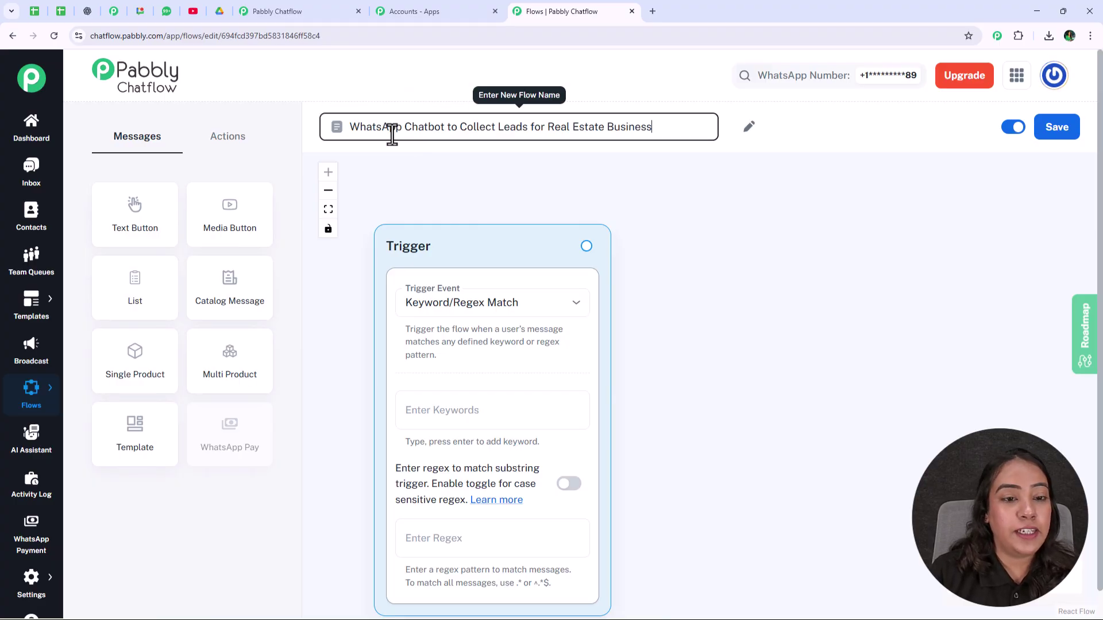
pyautogui.click(391, 77)
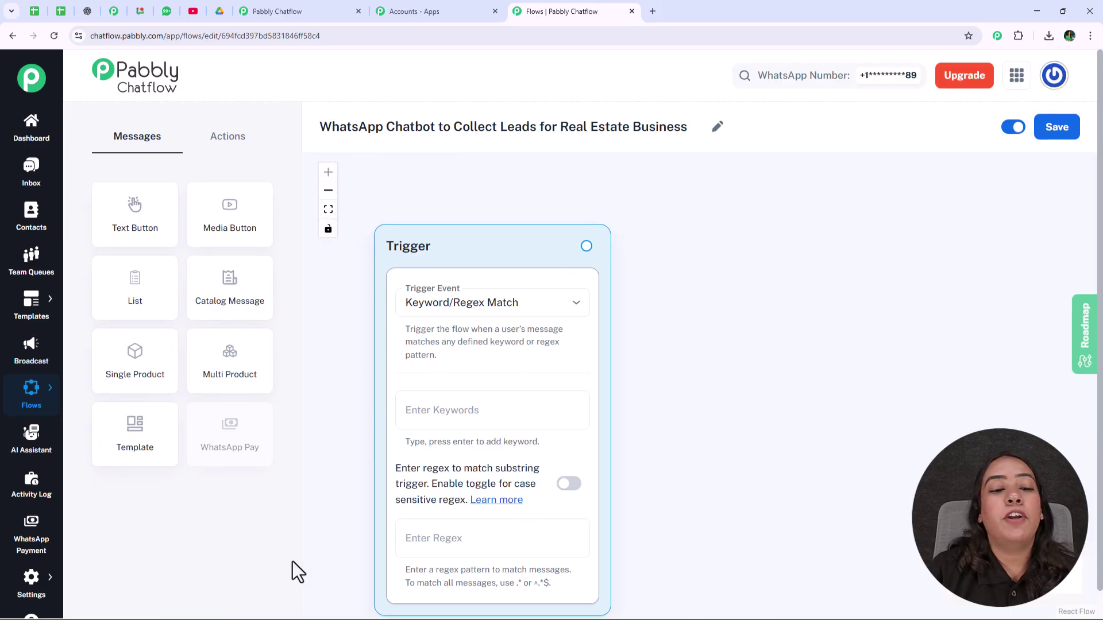
# - Review the trigger events, keep Keyword/Regex Match and add the trigger keyword "Real Estate"
pyautogui.scroll(-2, 649, 399)
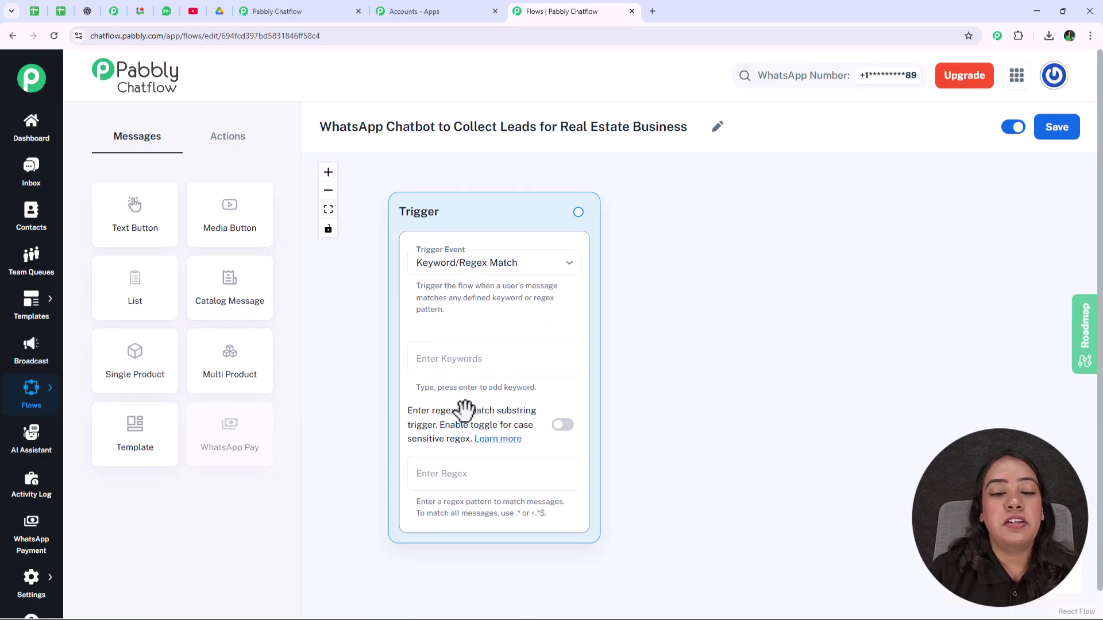
pyautogui.click(553, 264)
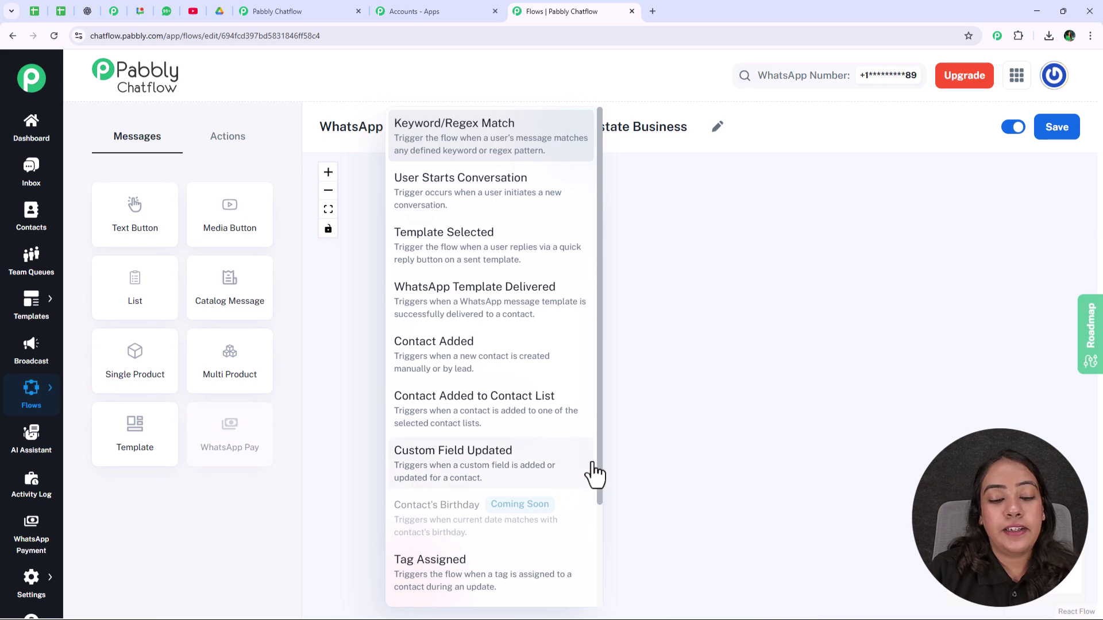
pyautogui.click(639, 449)
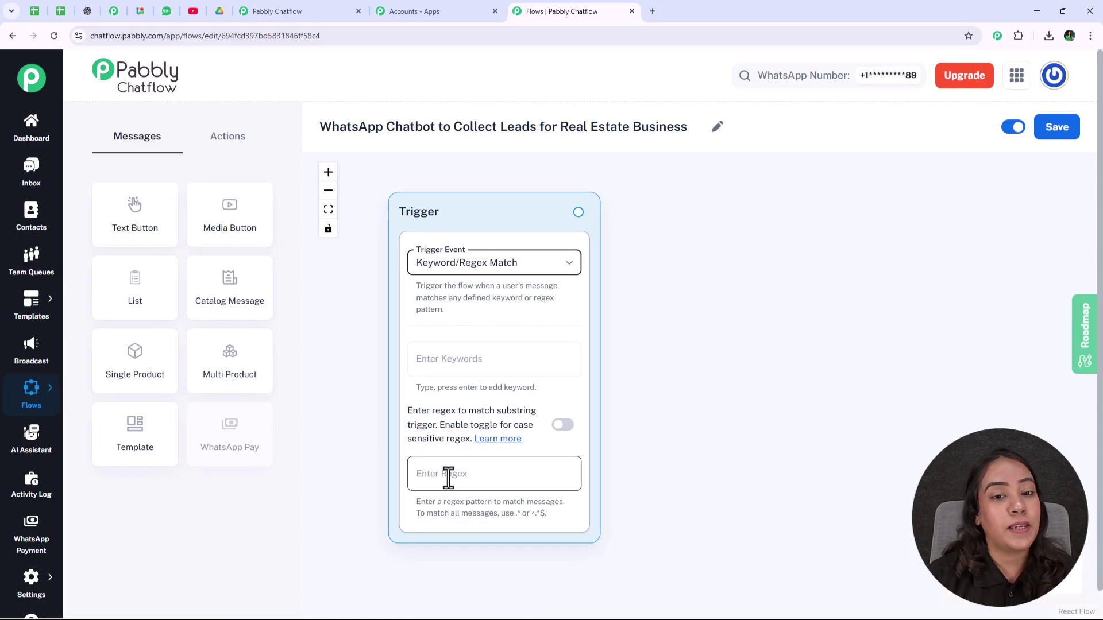
pyautogui.click(526, 367)
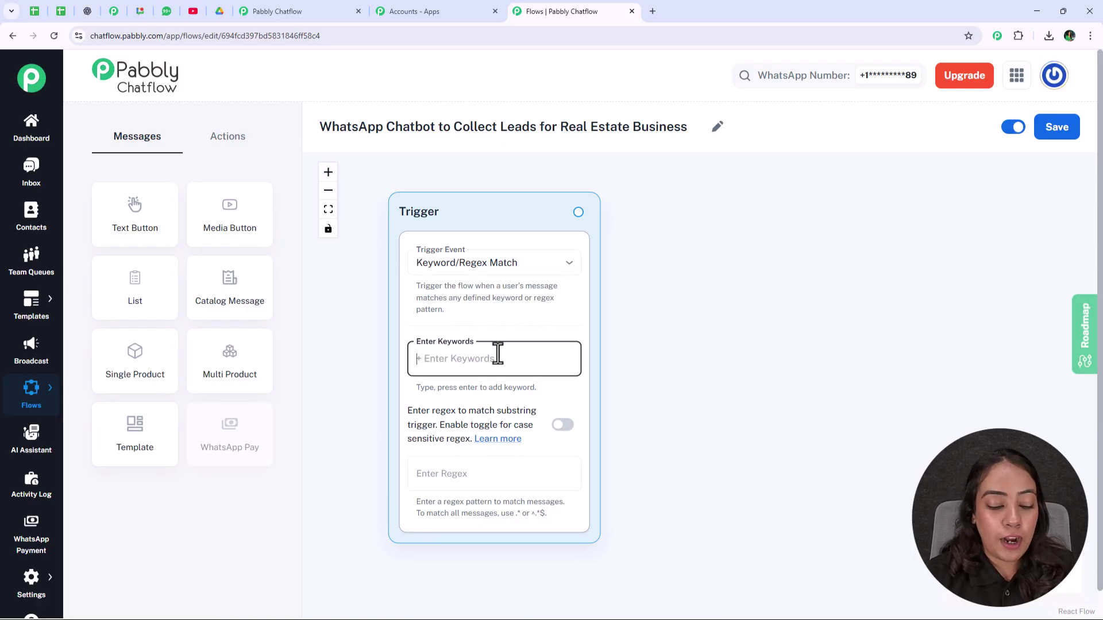
pyautogui.write('Real Estate')
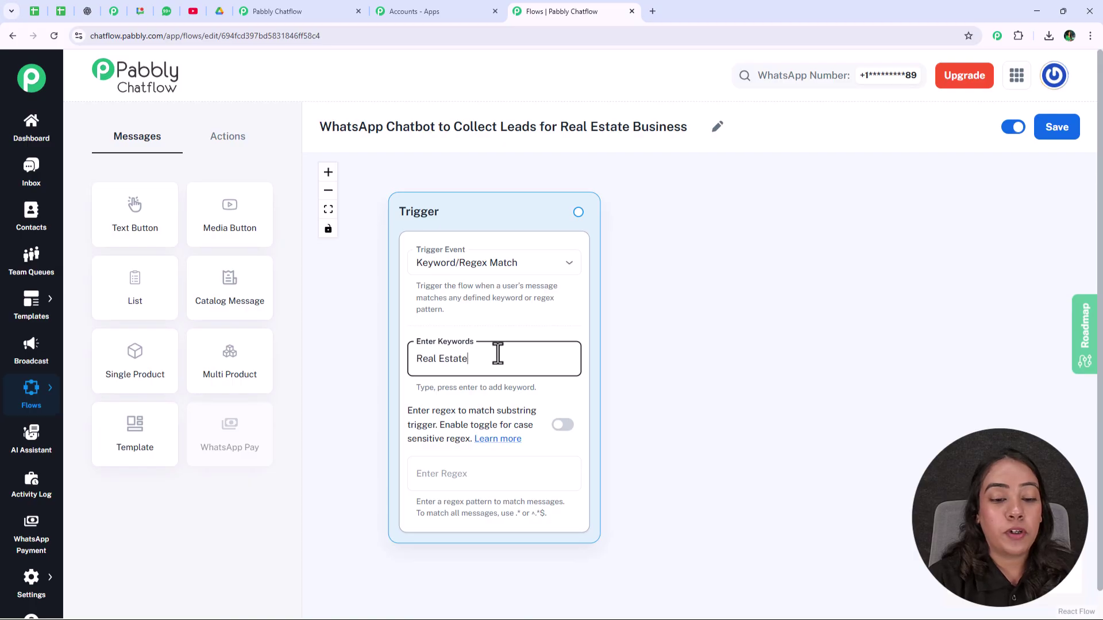
pyautogui.press('Return')
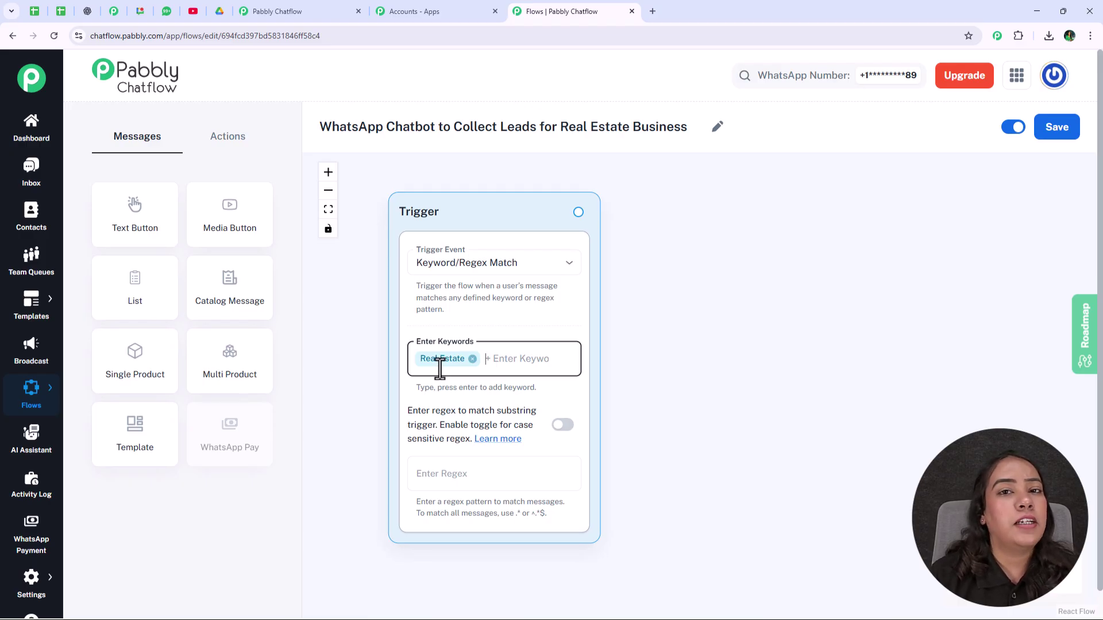
# - Add a Media Button message beside the trigger and connect the trigger to it
pyautogui.moveTo(191, 222); pyautogui.dragTo(692, 193)
pyautogui.moveTo(578, 212); pyautogui.dragTo(680, 421)
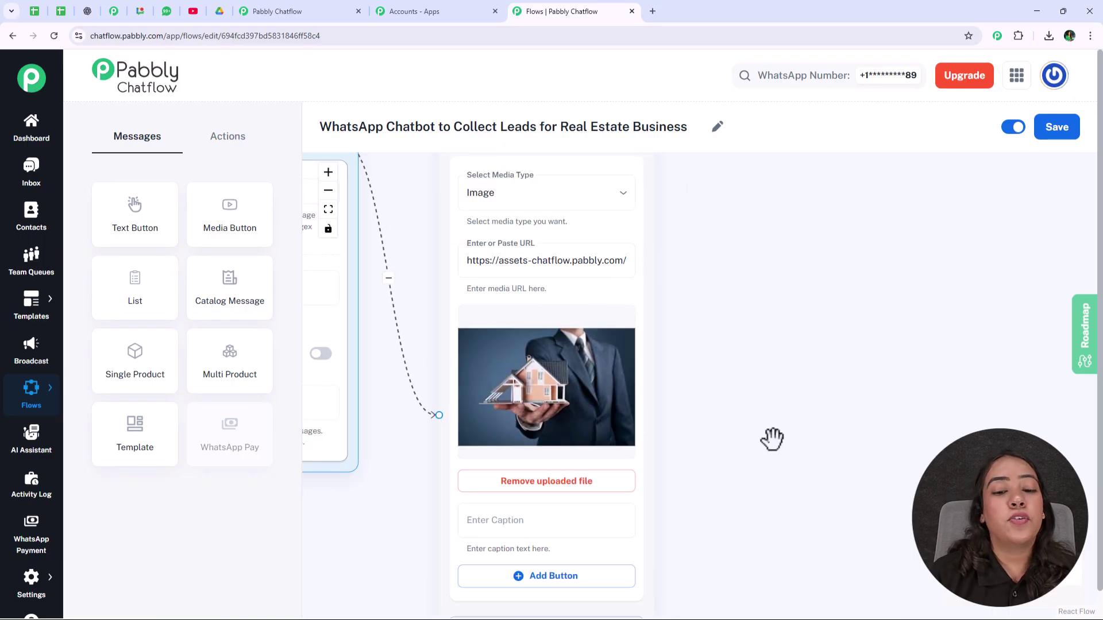
# - Add Text Button content beneath the image and paste in the copied message ending "Please select what you're looking for:"
pyautogui.moveTo(759, 536); pyautogui.dragTo(730, 204)
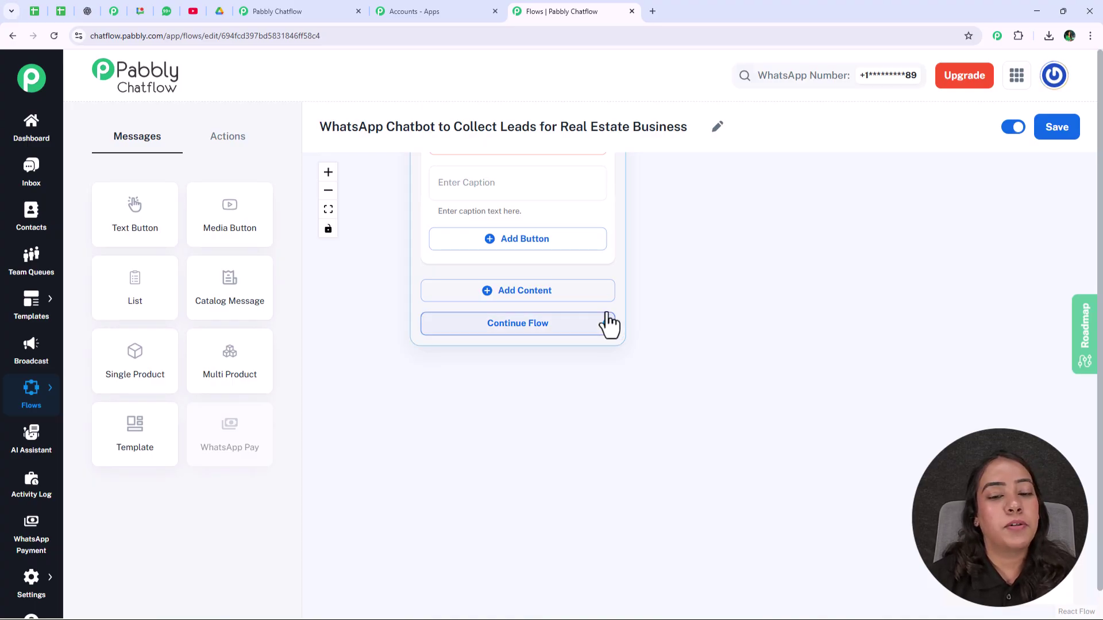
pyautogui.click(497, 296)
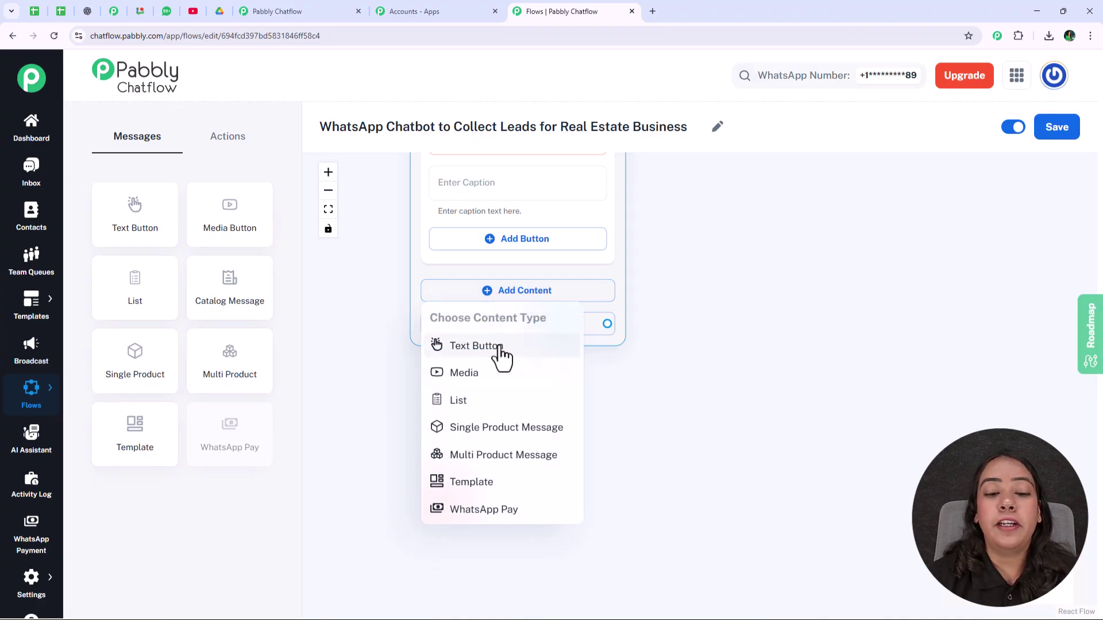
pyautogui.click(501, 348)
pyautogui.click(492, 330)
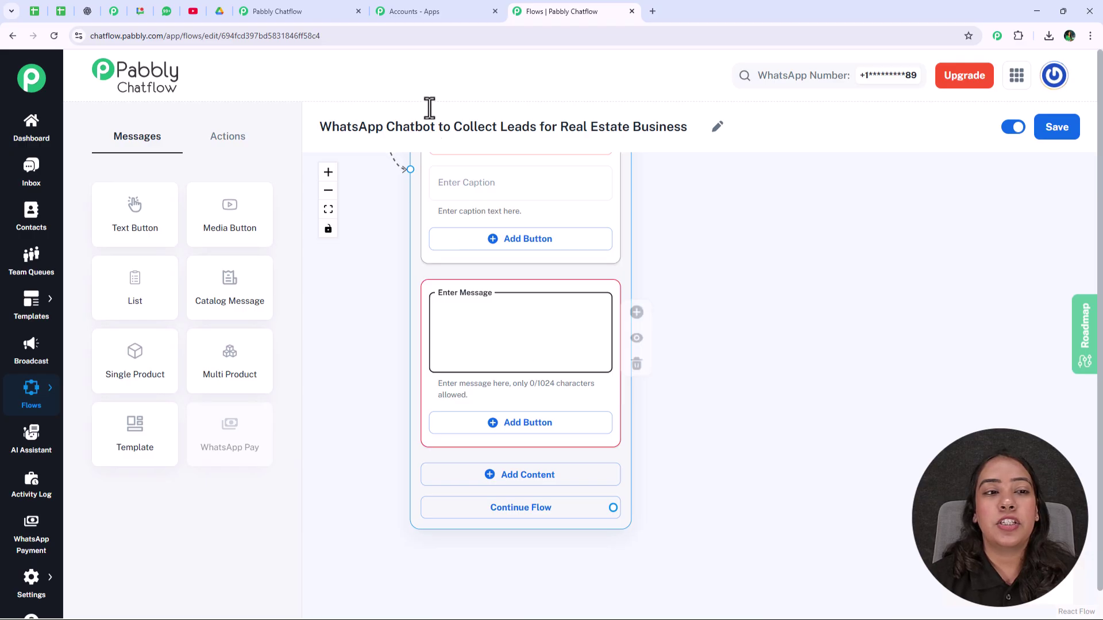
pyautogui.hotkey('ctrl', 'v')
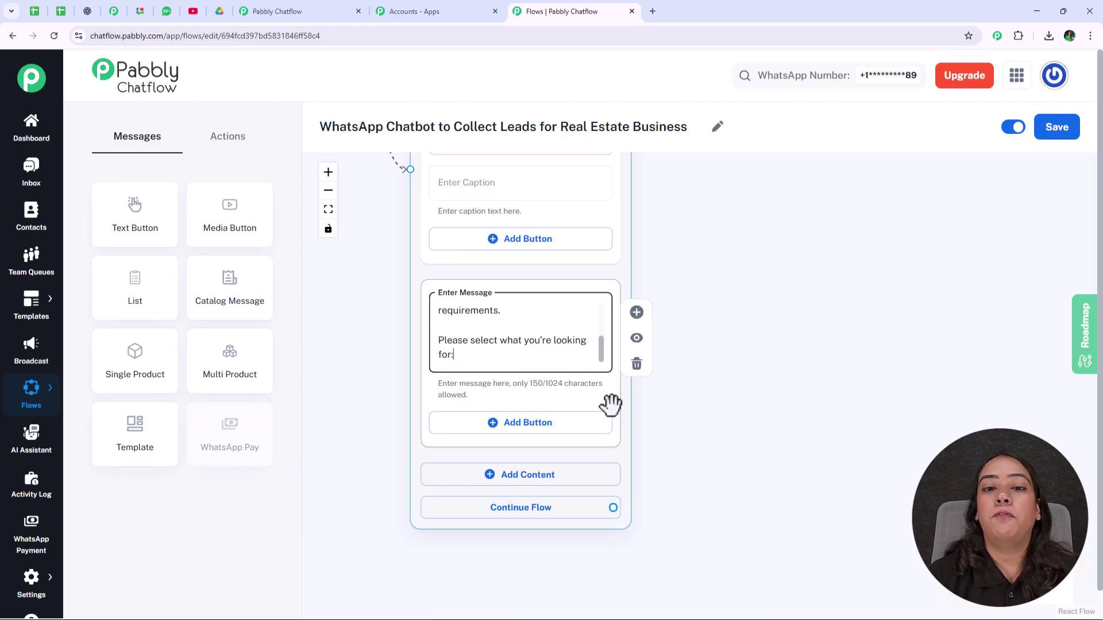
# - Add three quick-reply buttons beneath the welcome message: "1️⃣ Buy Property", "2️⃣ Rent Property" and "3️⃣ Sell Property"
pyautogui.click(517, 428)
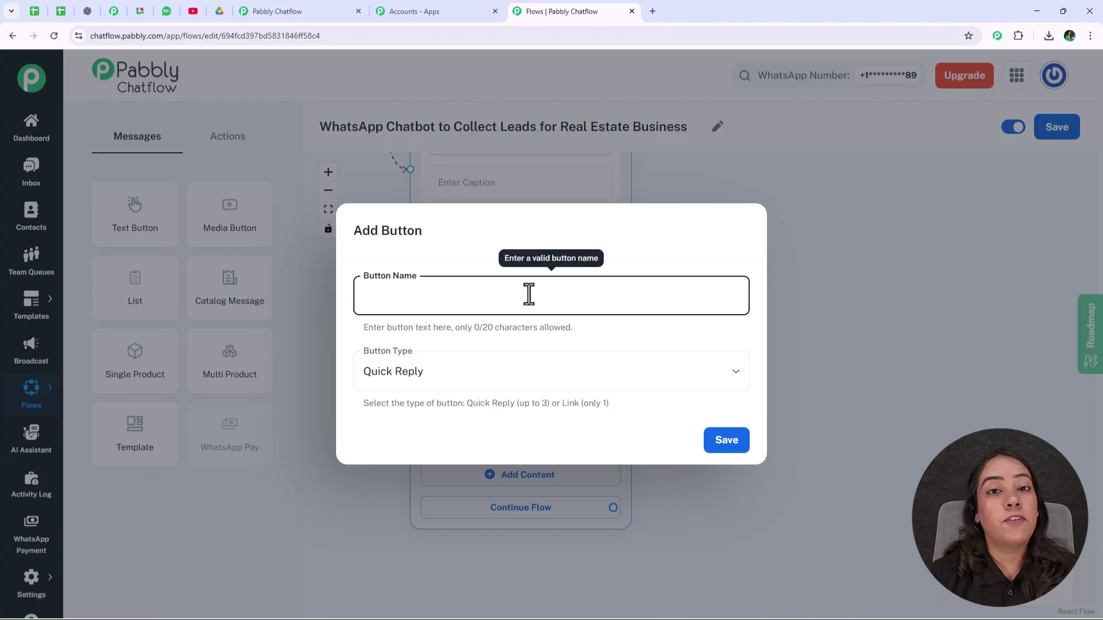
pyautogui.write('1️⃣ Buy Property')
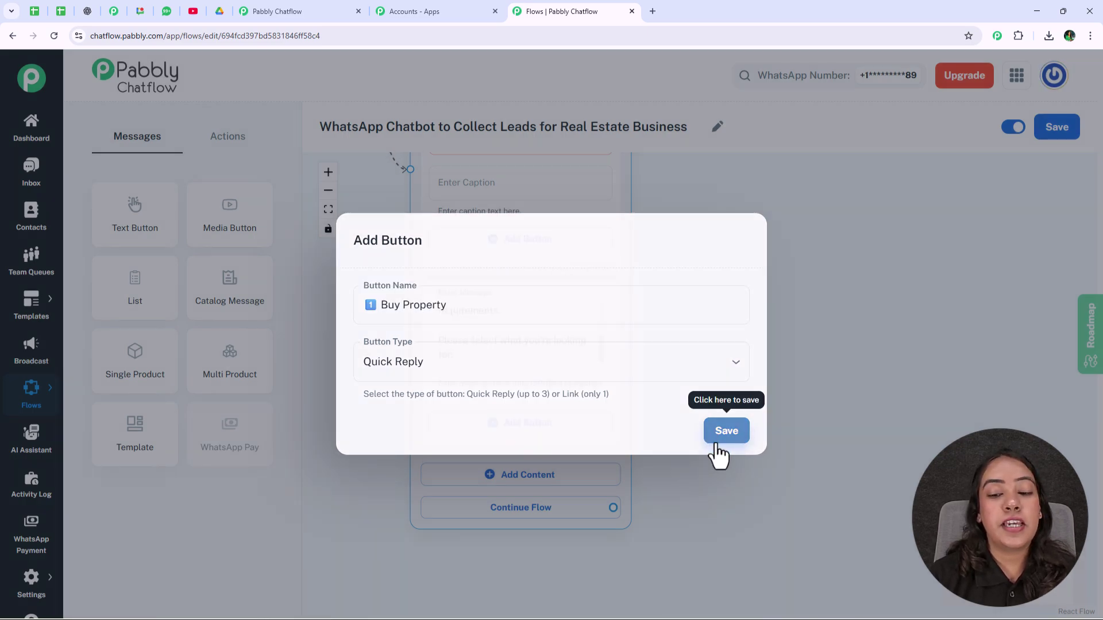
pyautogui.click(725, 442)
pyautogui.moveTo(517, 389)
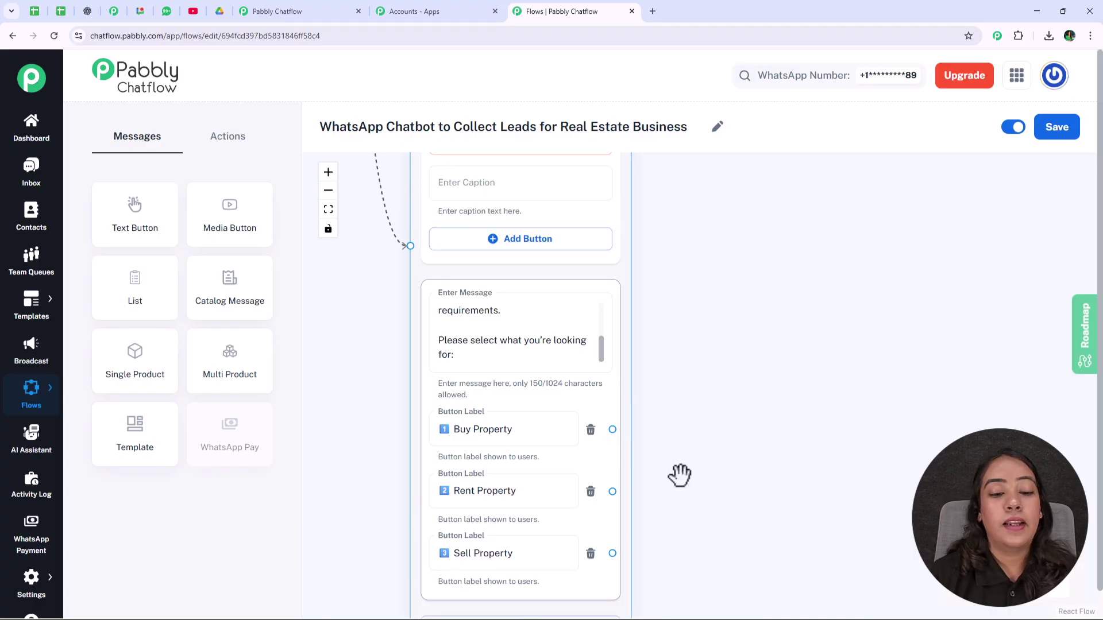
pyautogui.scroll(-3, 666, 413)
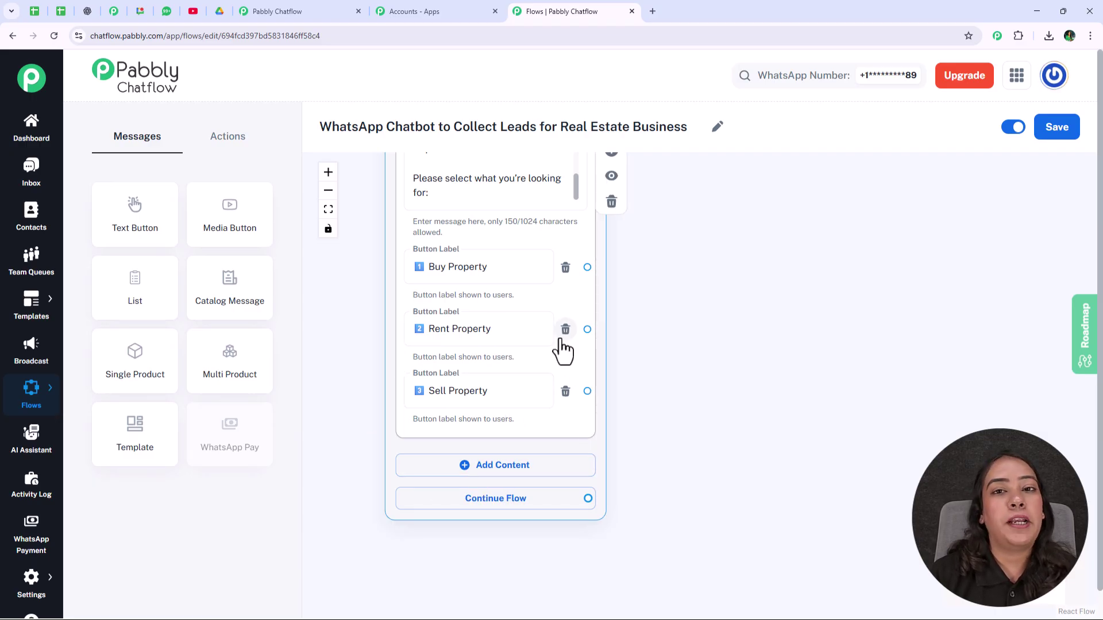
pyautogui.scroll(1, 563, 270)
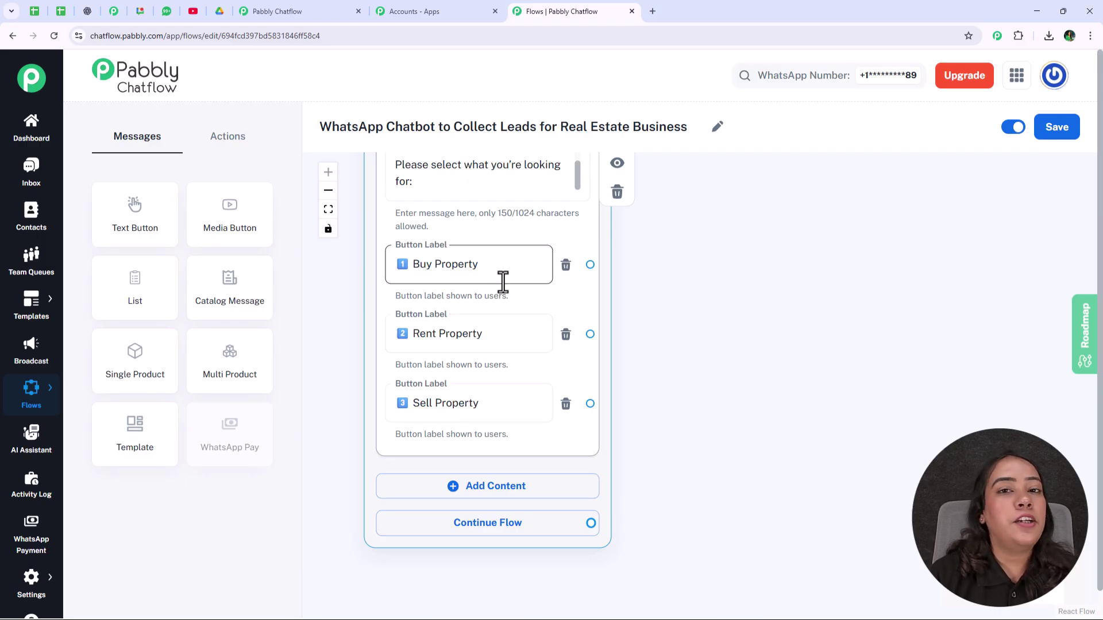
# - Add an Ask Question action beside the message and connect the Buy Property button to it
pyautogui.click(225, 142)
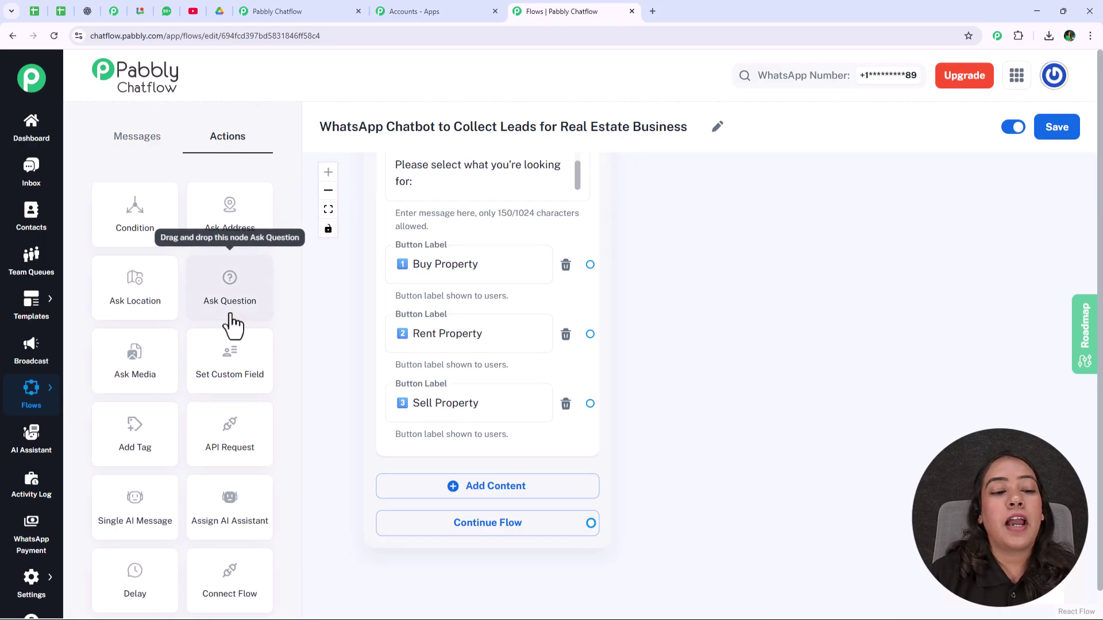
pyautogui.moveTo(216, 303); pyautogui.dragTo(686, 217)
pyautogui.moveTo(562, 277); pyautogui.dragTo(659, 426)
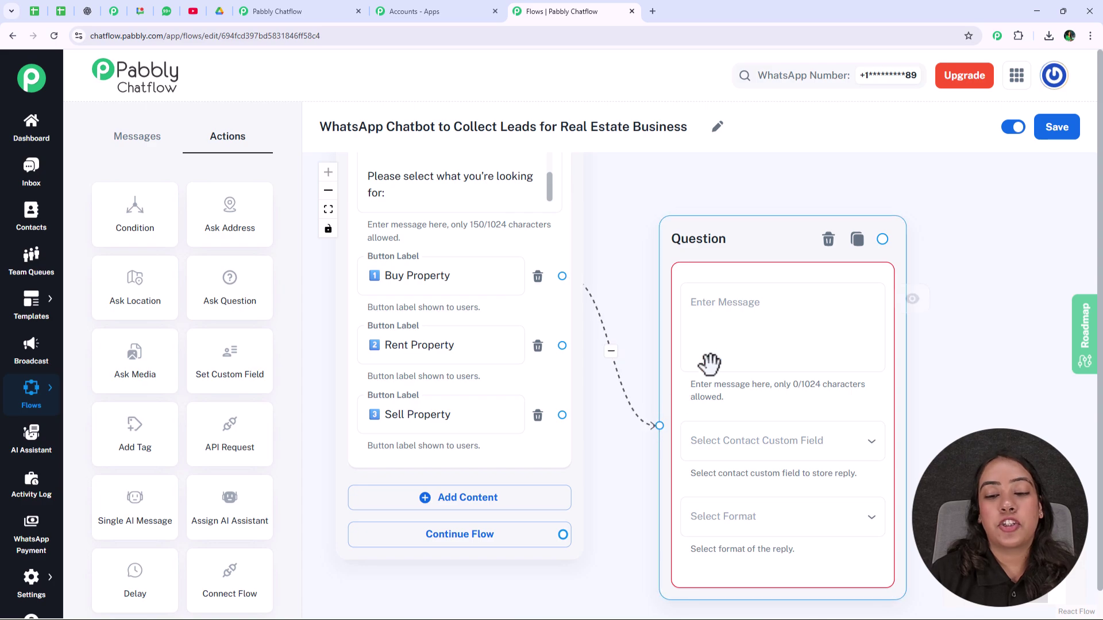
pyautogui.moveTo(709, 239); pyautogui.dragTo(732, 176)
# - Enter "Great! Please share the following details: 📍 Preferred Location / City:" as the question, storing replies in Location with format Any
pyautogui.click(735, 306)
pyautogui.write('Great! Please share the following details:  📍 Preferred Location / City:')
pyautogui.moveTo(930, 355); pyautogui.dragTo(695, 355)
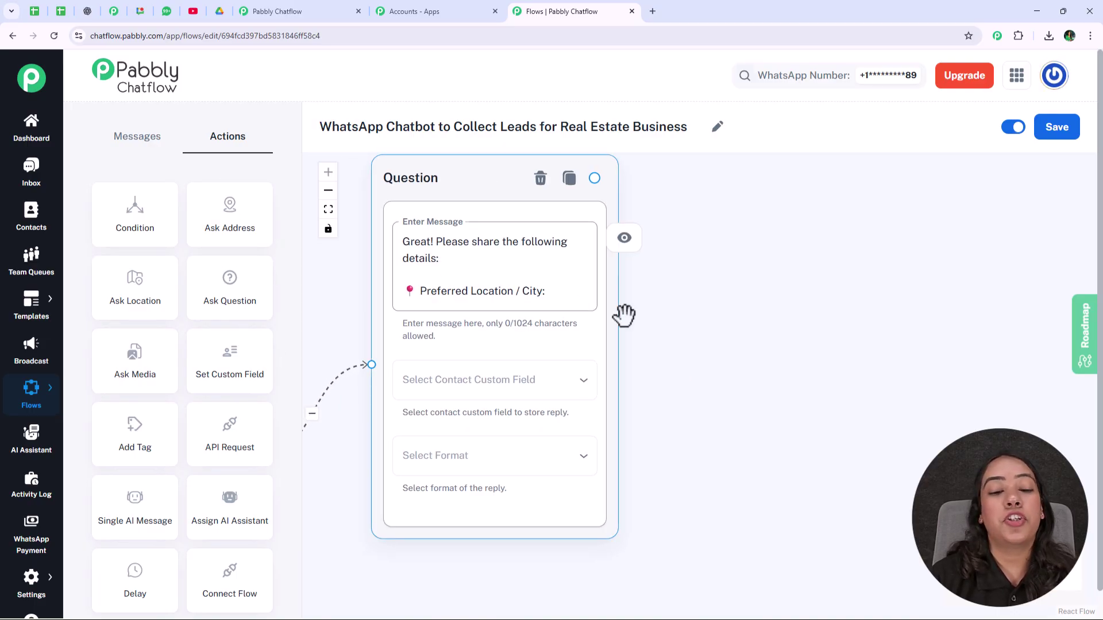
pyautogui.click(585, 381)
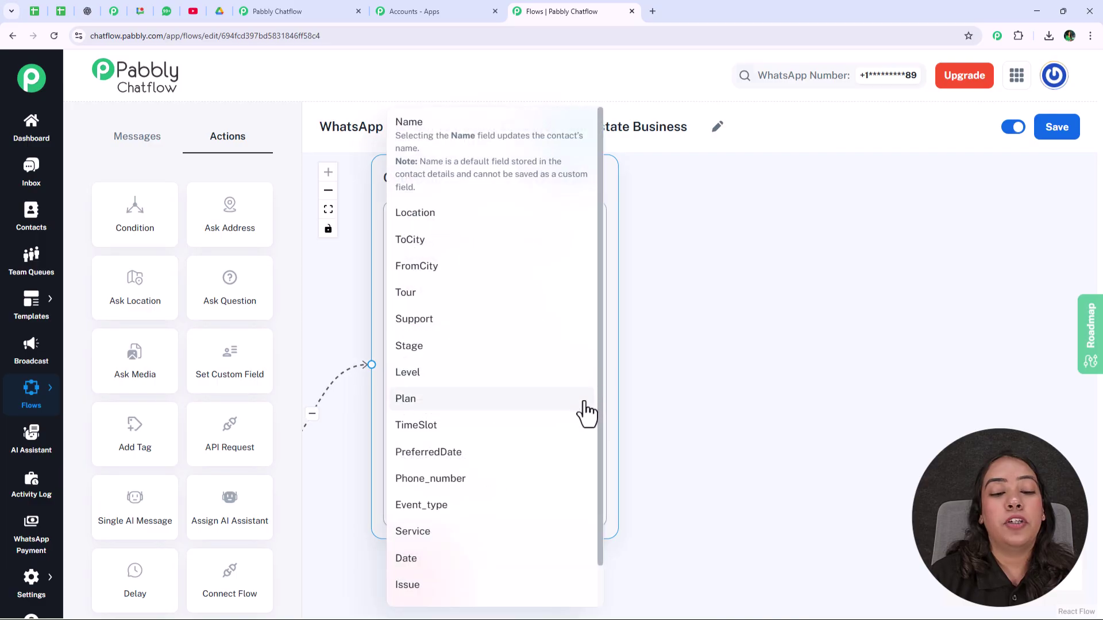
pyautogui.click(517, 218)
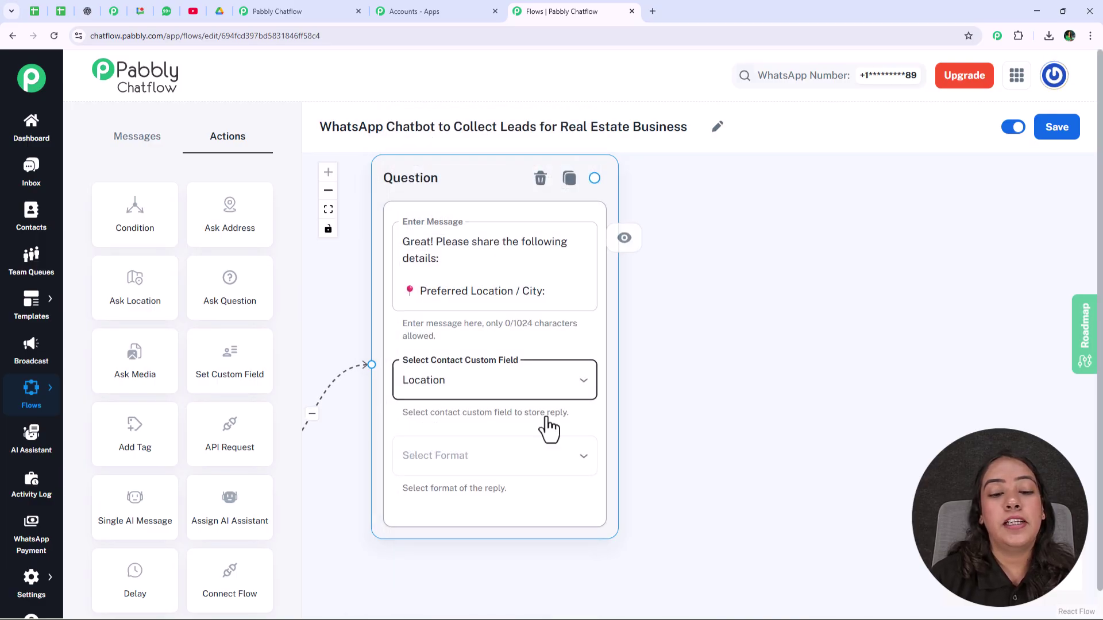
pyautogui.click(505, 457)
pyautogui.click(485, 424)
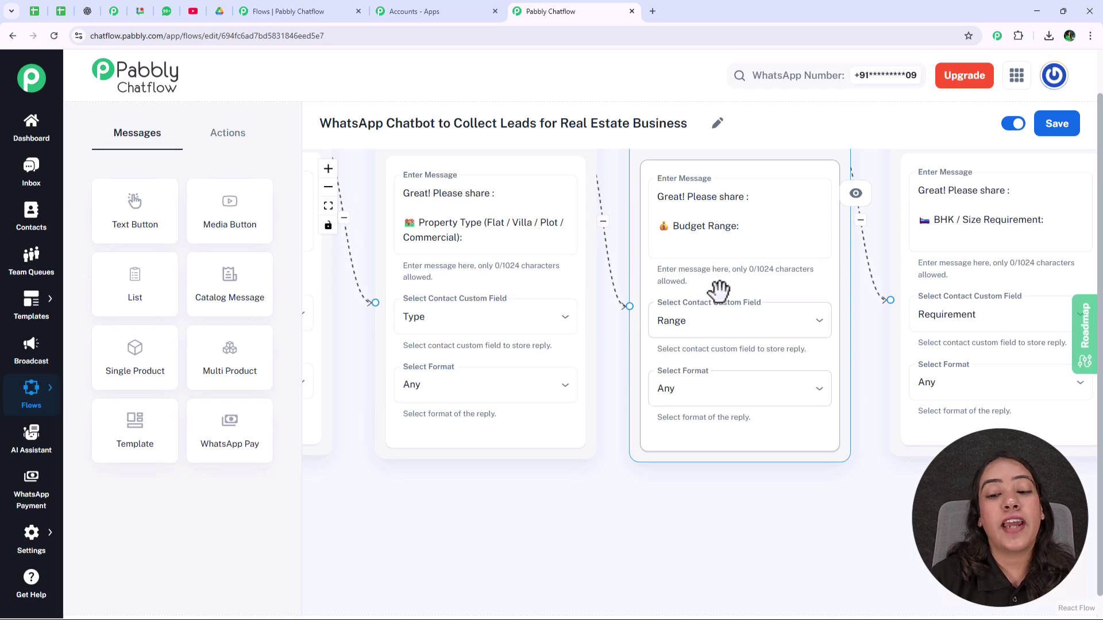
# - Review the Buy Property branch's follow-up questions and set the Mobile Number question's reply format to Number
pyautogui.moveTo(853, 253); pyautogui.dragTo(513, 299)
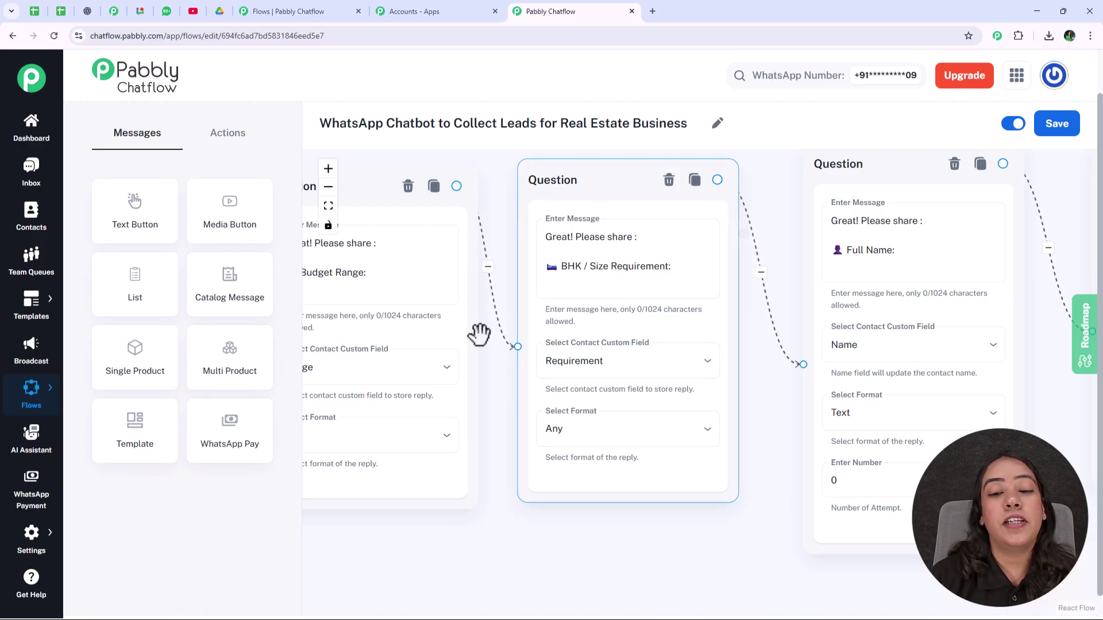
pyautogui.moveTo(799, 255); pyautogui.dragTo(521, 256)
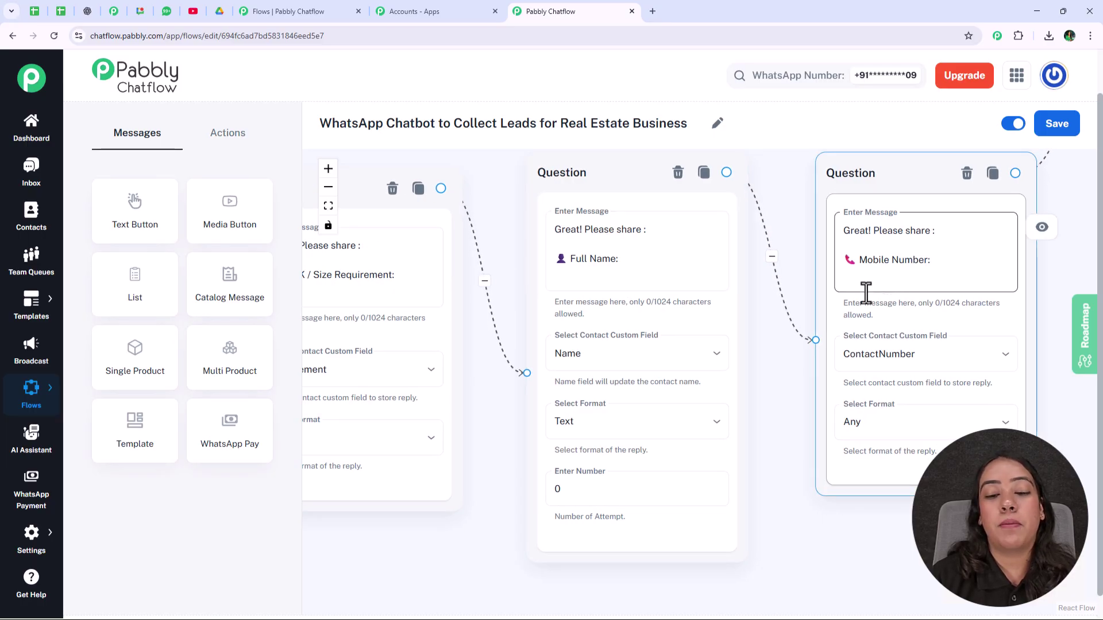
pyautogui.click(678, 371)
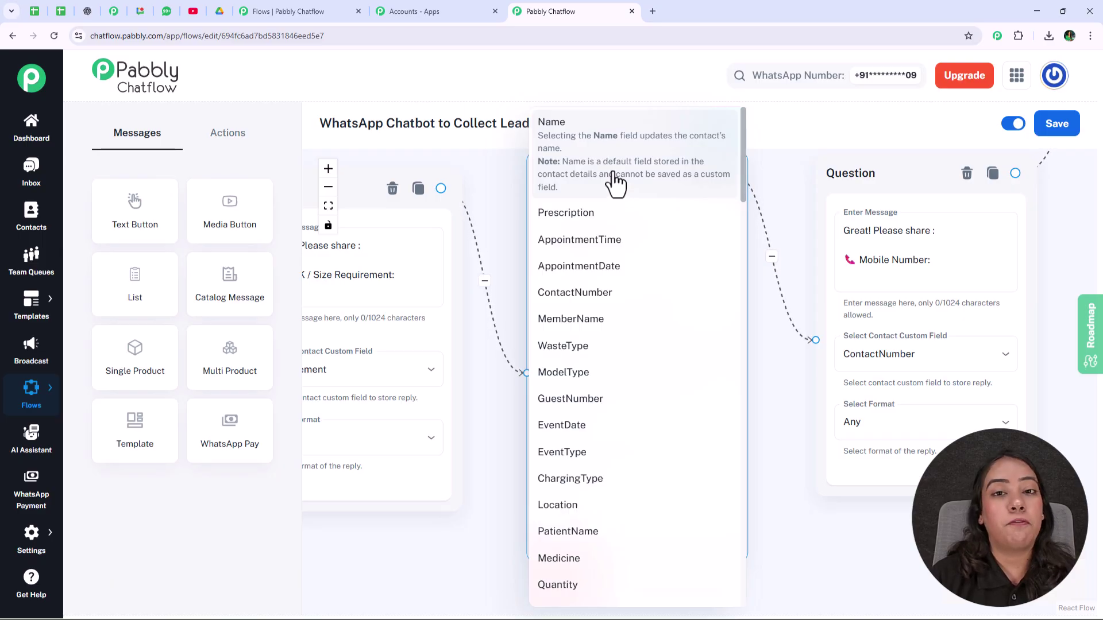
pyautogui.click(843, 133)
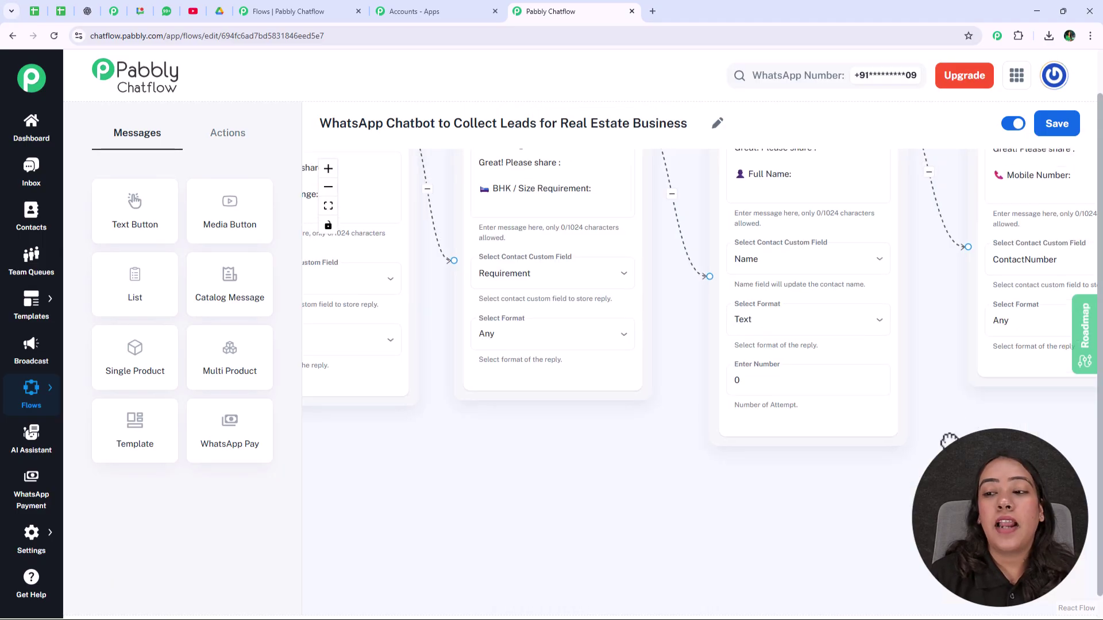
pyautogui.scroll(-3, 580, 546)
pyautogui.scroll(3, 490, 530)
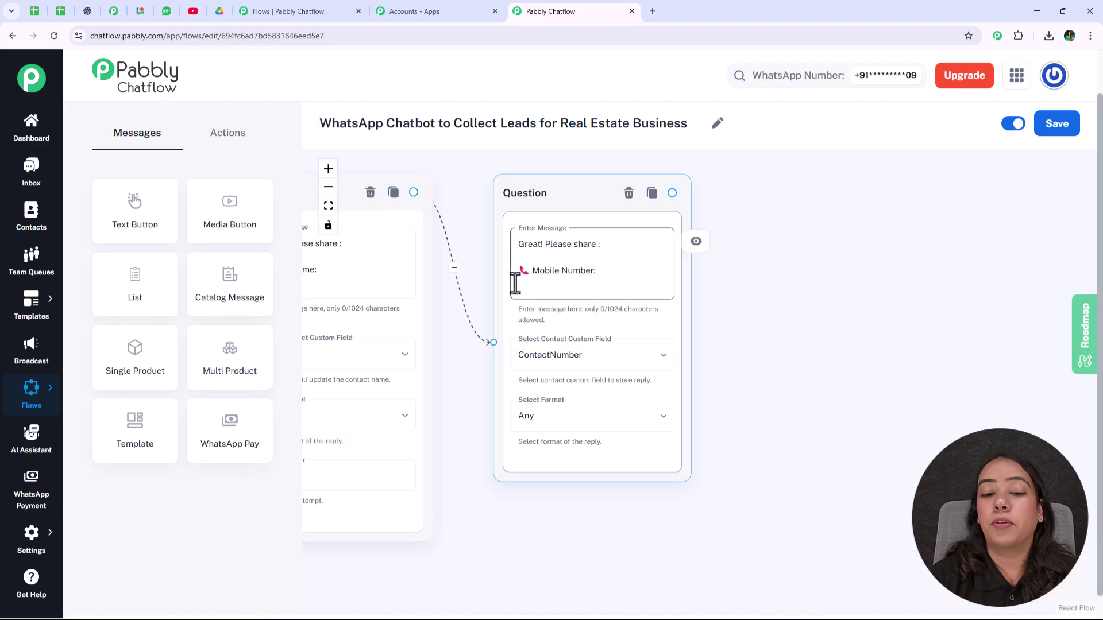
pyautogui.click(578, 425)
pyautogui.click(579, 494)
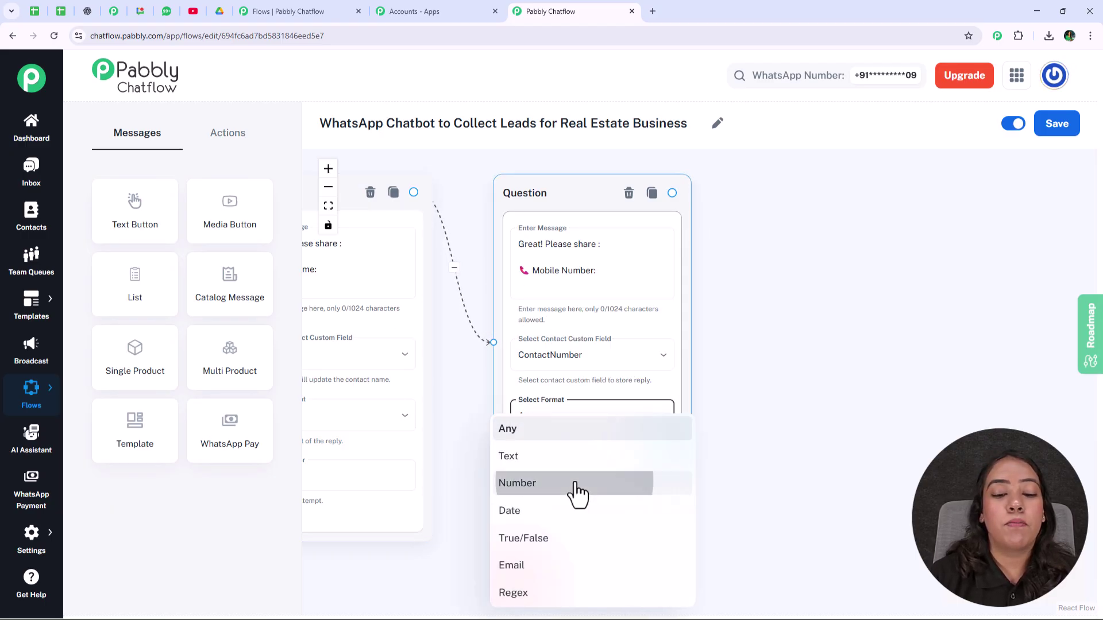
# - Connect the Mobile Number question to a new Text Button message beginning "✅ Thank you! Your requirement has been shared with our property expert team." and preview it
pyautogui.moveTo(751, 332); pyautogui.dragTo(719, 404)
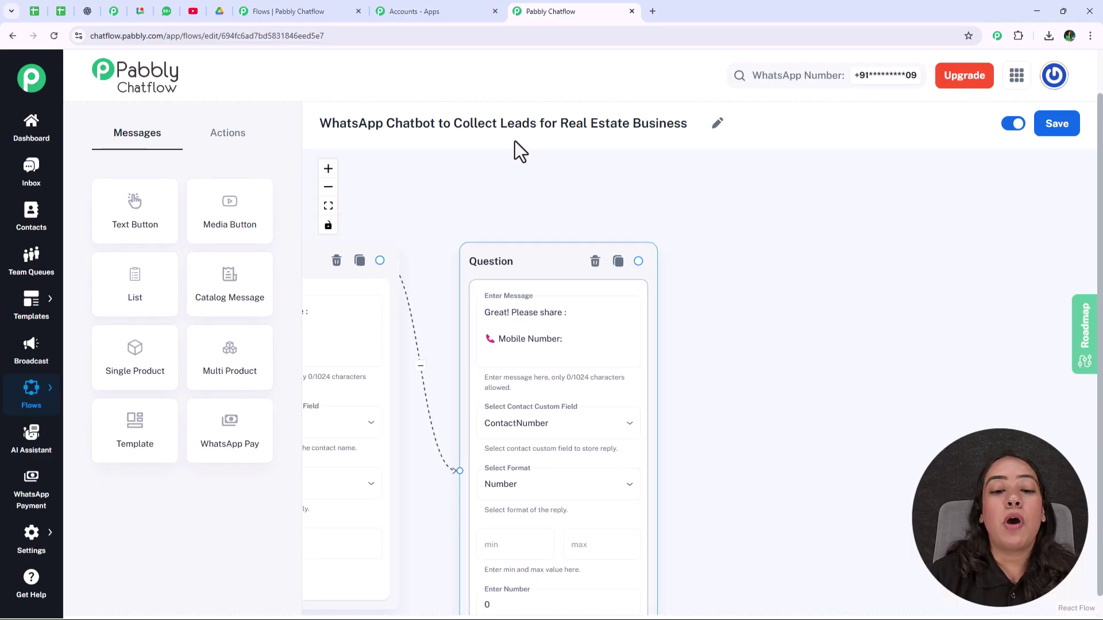
pyautogui.moveTo(454, 199); pyautogui.dragTo(352, 212)
pyautogui.moveTo(547, 265); pyautogui.dragTo(646, 183)
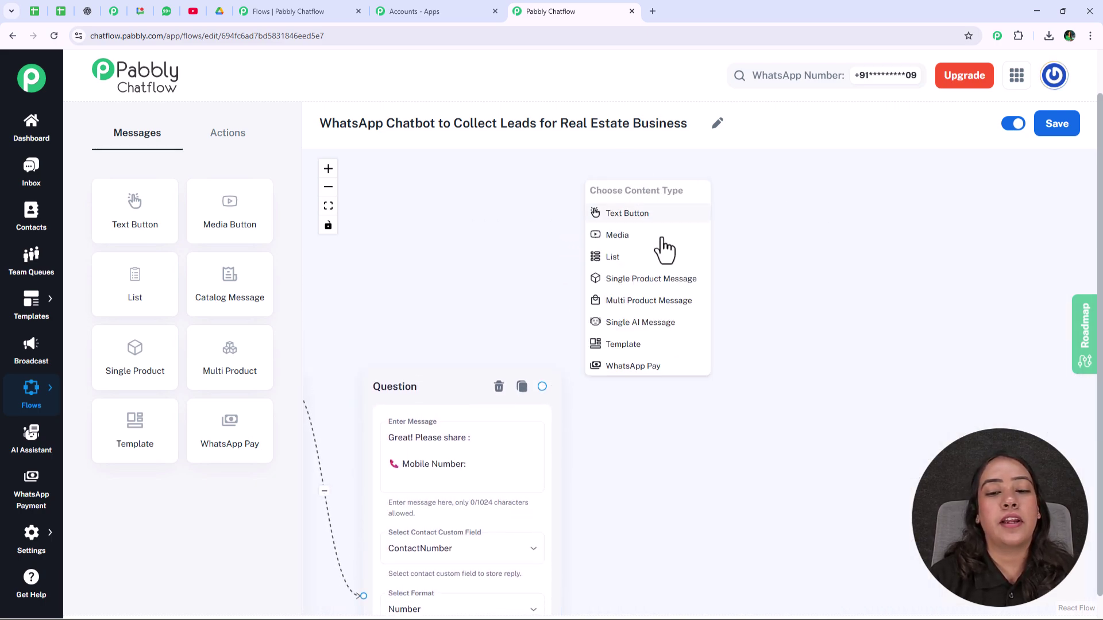
pyautogui.click(627, 213)
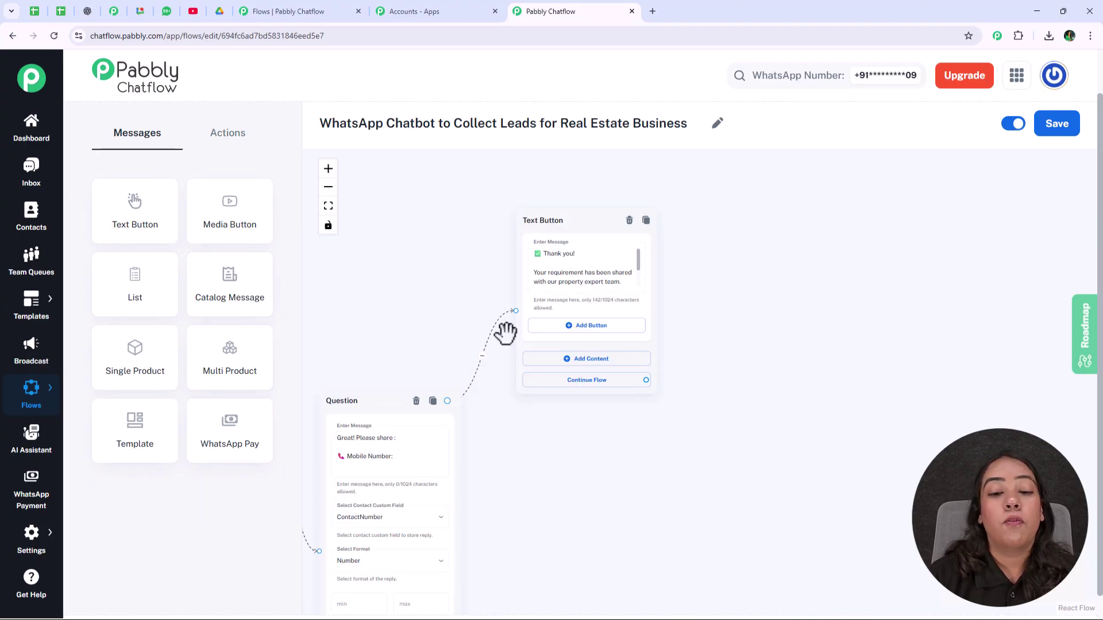
pyautogui.scroll(4, 505, 327)
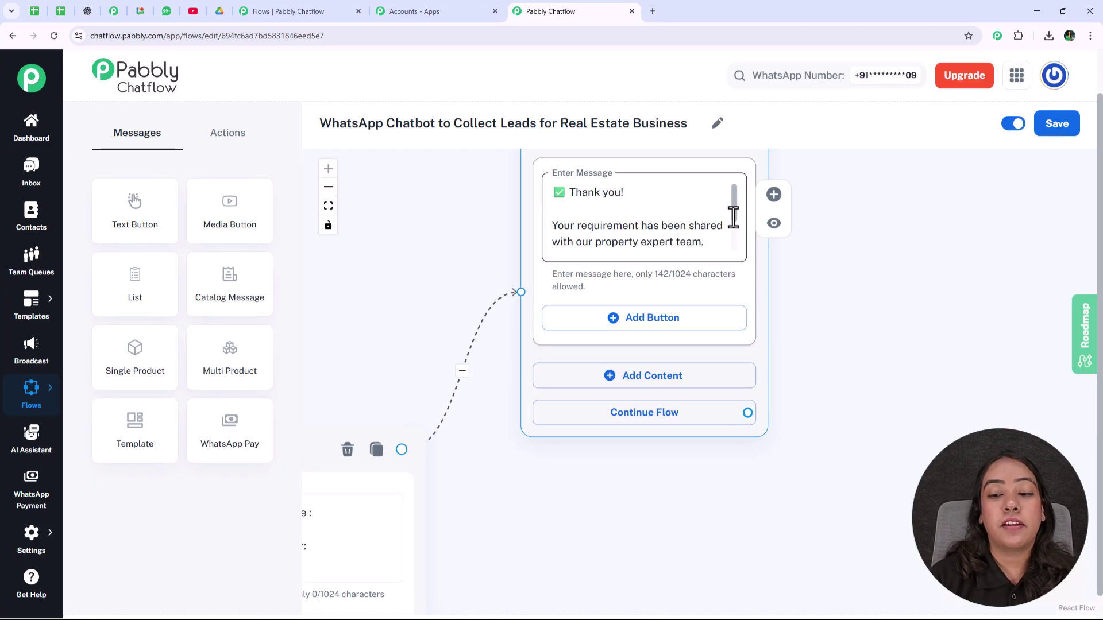
pyautogui.click(774, 223)
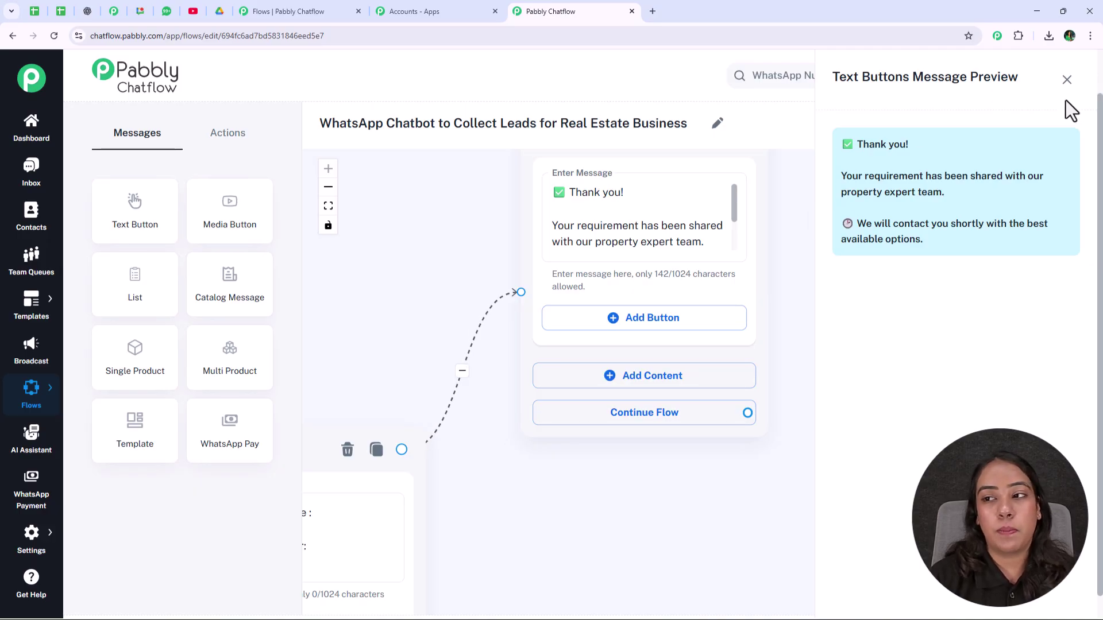
pyautogui.click(1067, 80)
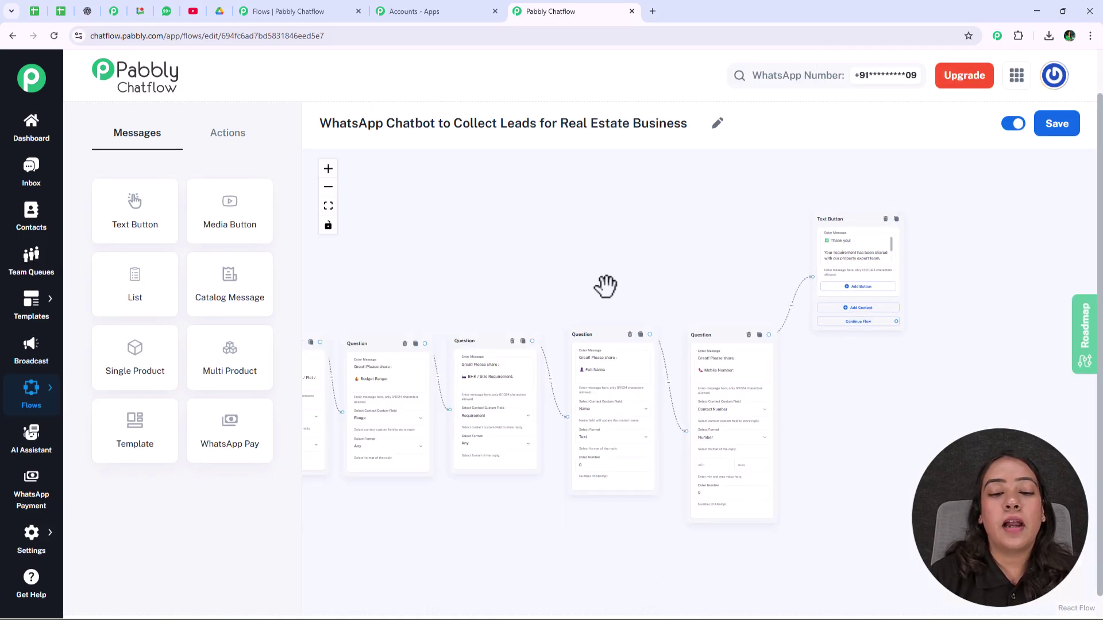
# - Review the Rent Property branch's questions and set the Expected Move-in Date question's reply format to Date
pyautogui.moveTo(586, 288); pyautogui.dragTo(1085, 247)
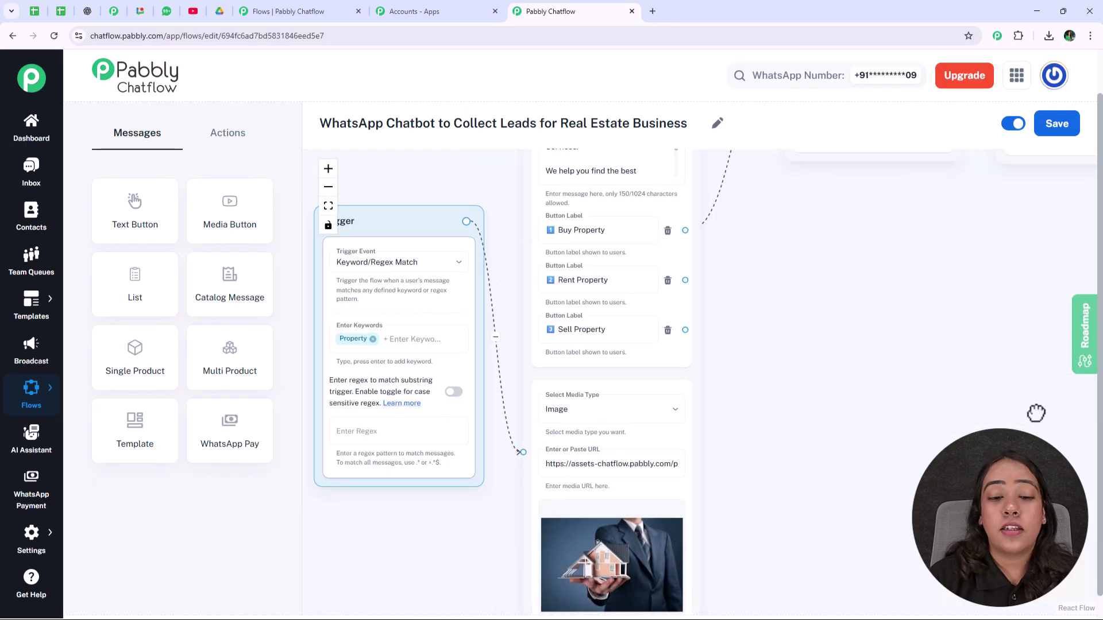
pyautogui.moveTo(972, 402); pyautogui.dragTo(907, 398)
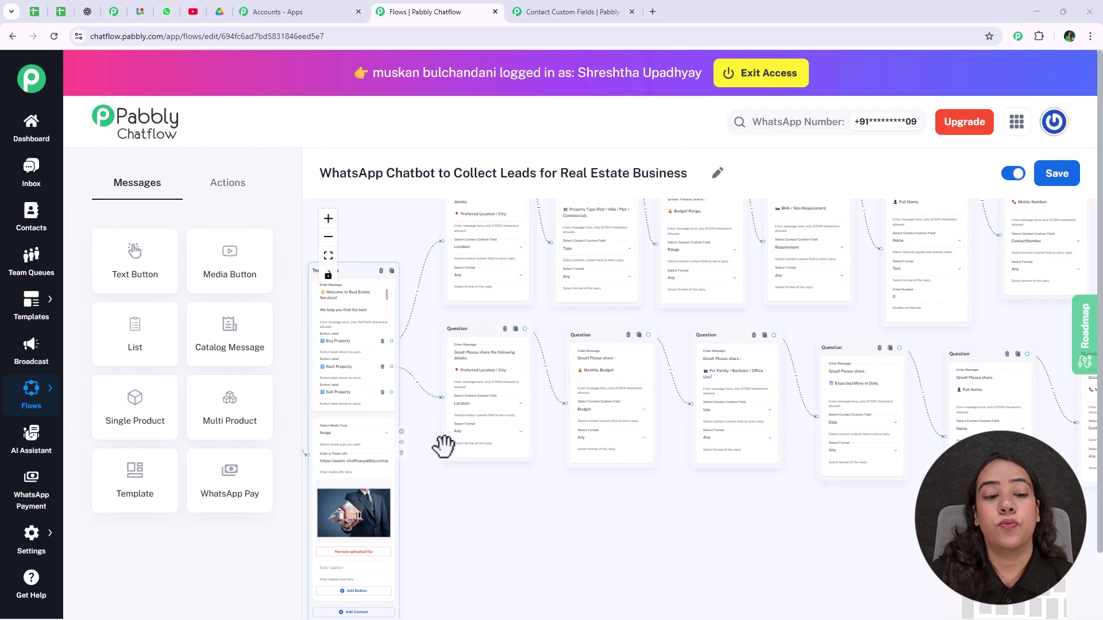
pyautogui.scroll(3, 374, 443)
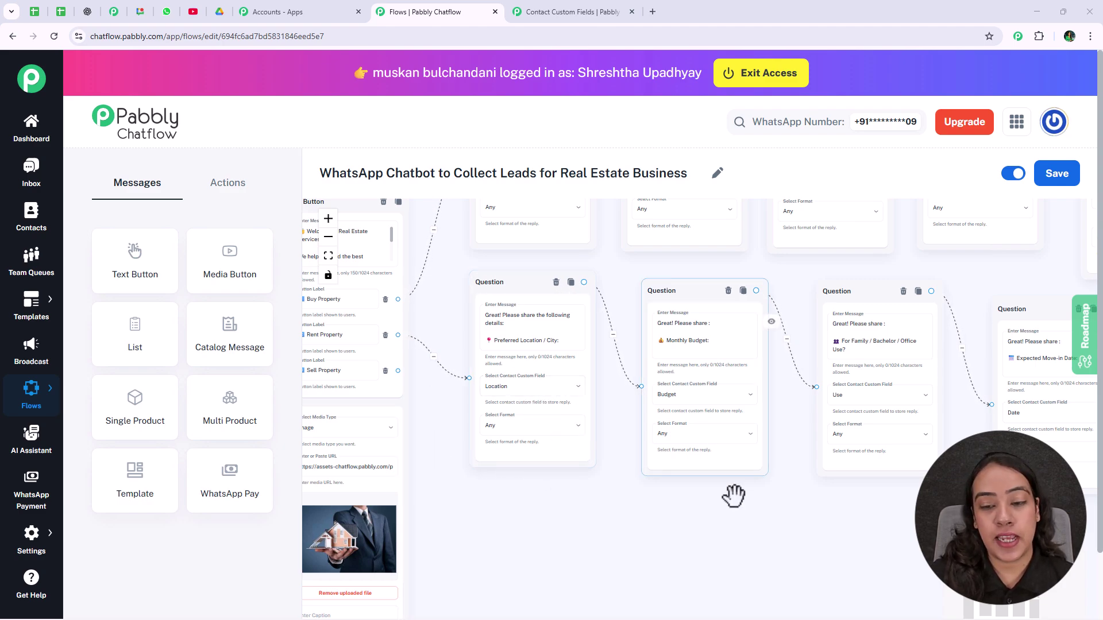
pyautogui.scroll(2, 733, 489)
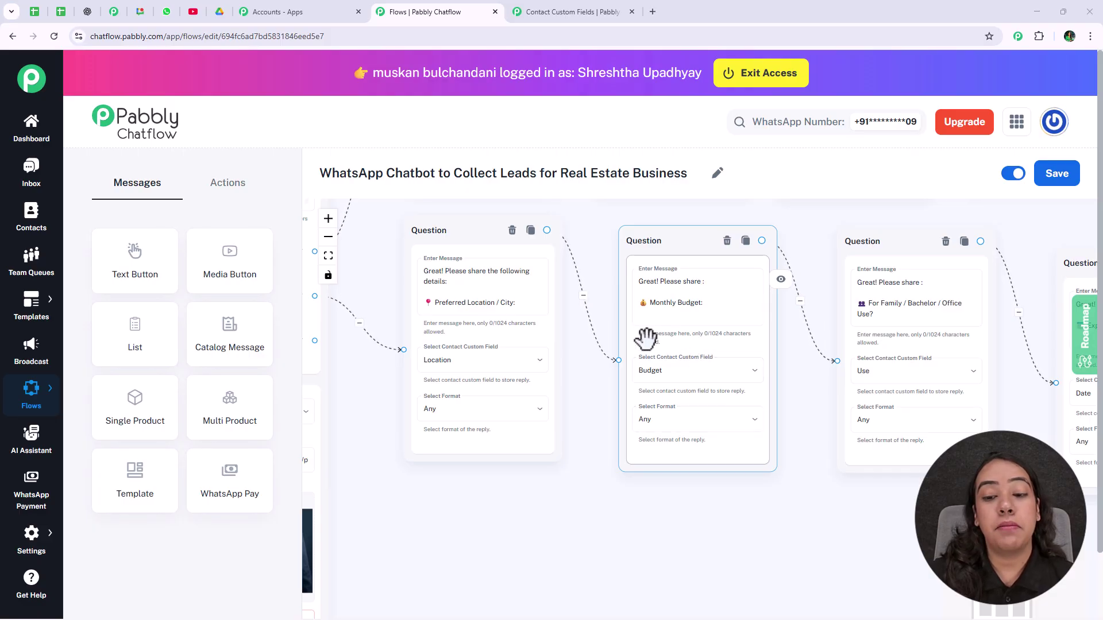
pyautogui.moveTo(782, 513); pyautogui.dragTo(425, 488)
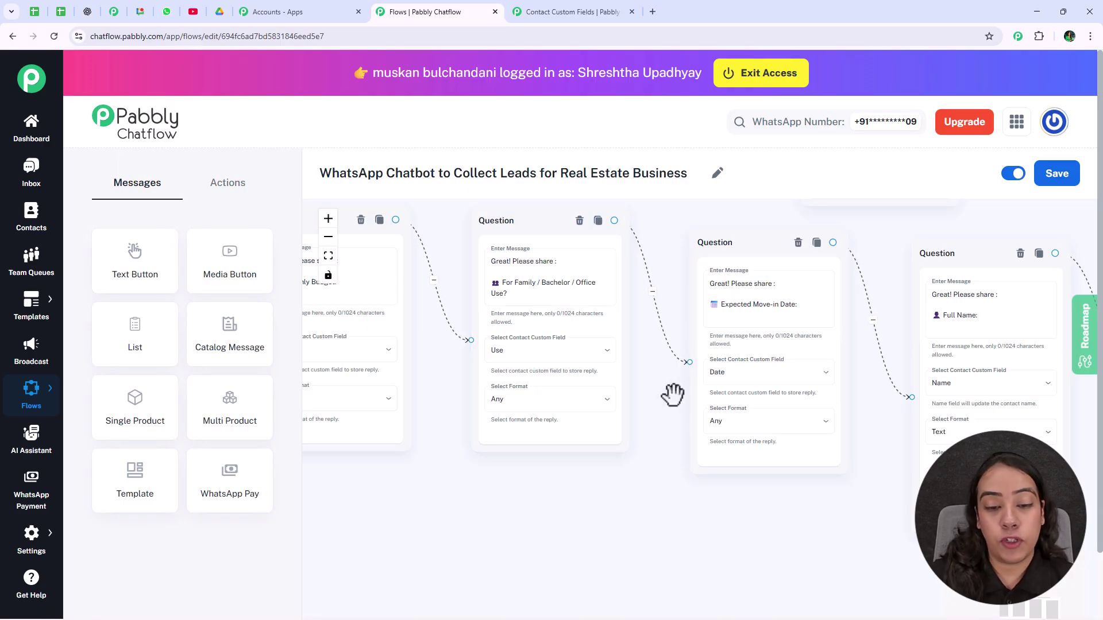
pyautogui.moveTo(677, 412); pyautogui.dragTo(436, 331)
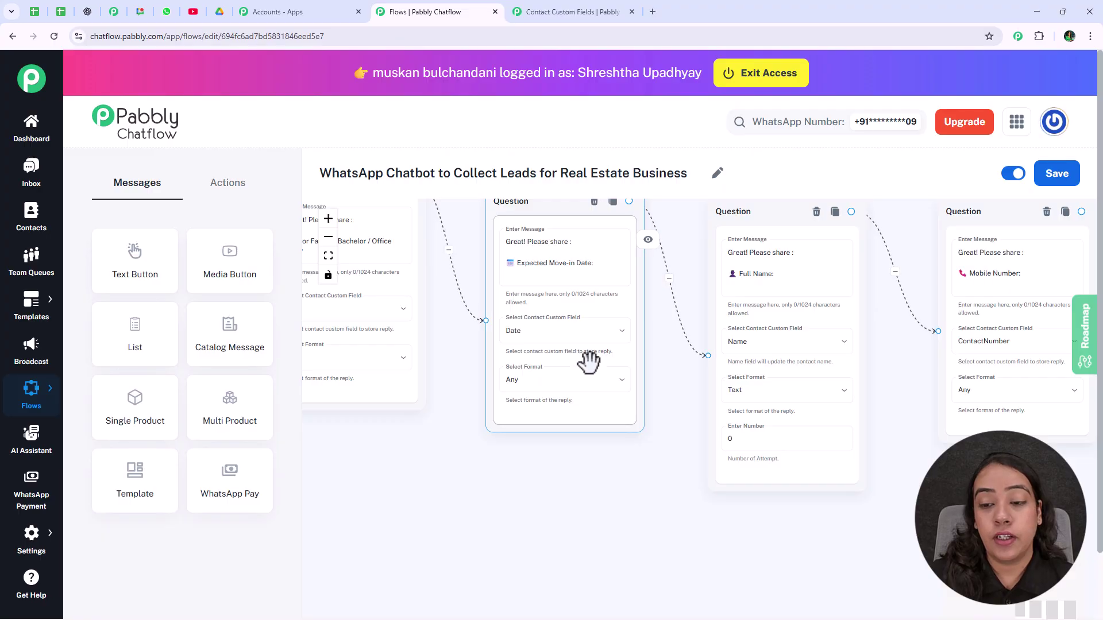
pyautogui.click(562, 383)
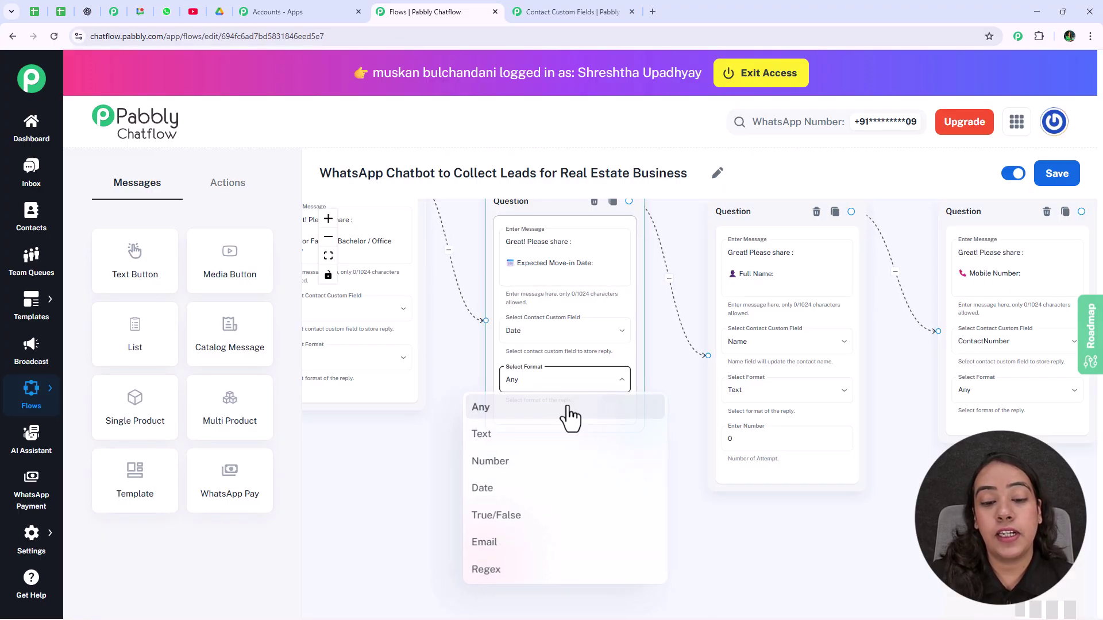
pyautogui.click(553, 491)
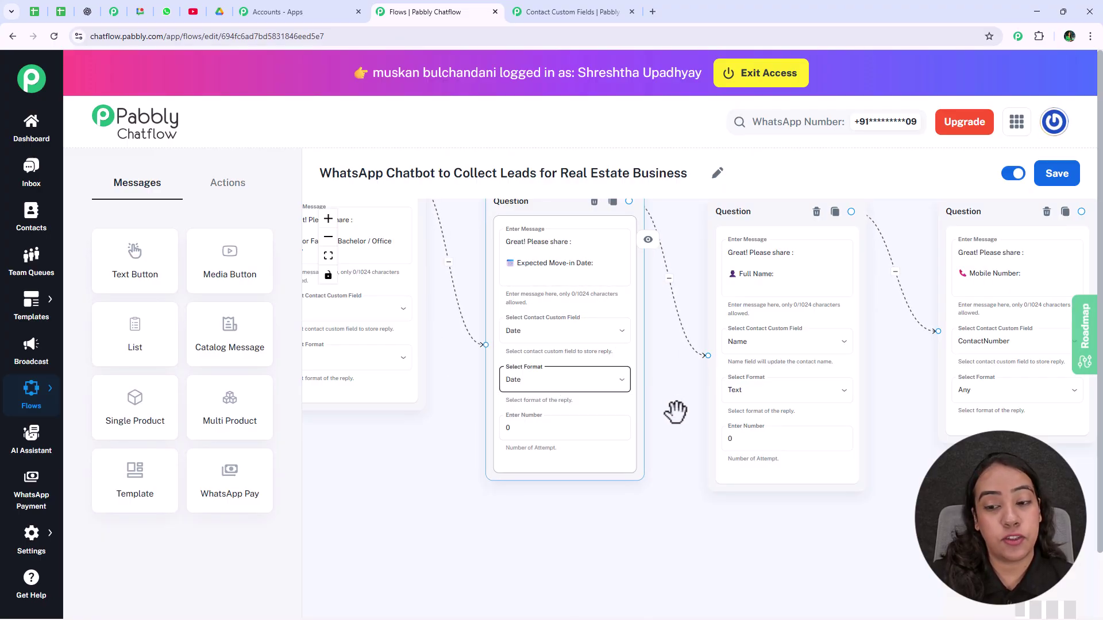
# - Check the rent branch's Full Name question, store the Mobile Number question's replies in ContactNumber and set their format to Number
pyautogui.moveTo(676, 413); pyautogui.dragTo(386, 447)
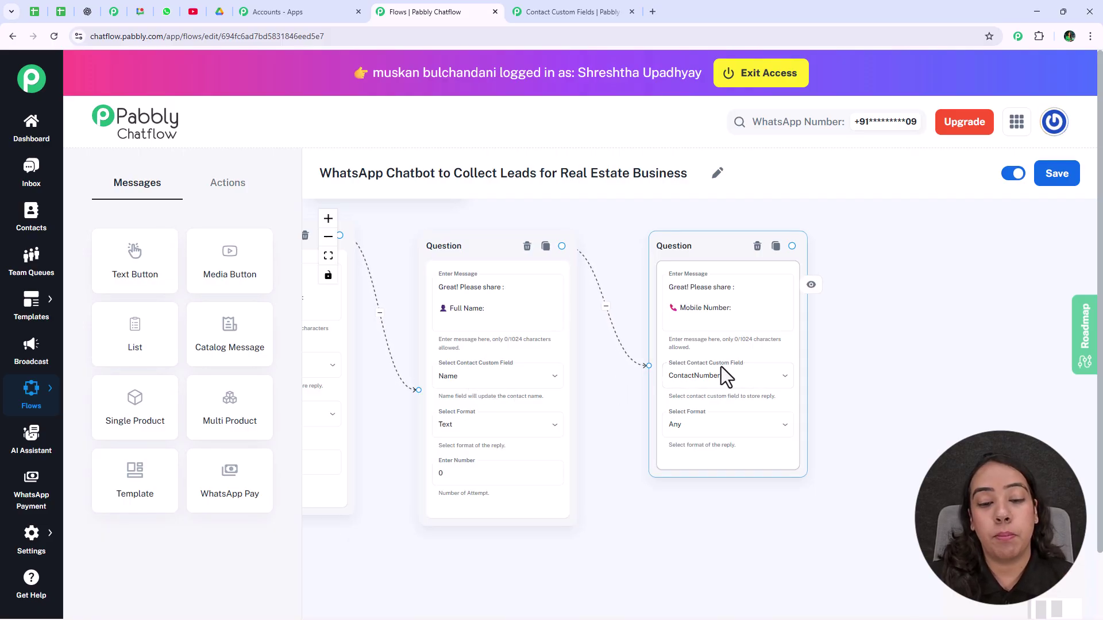
pyautogui.click(481, 383)
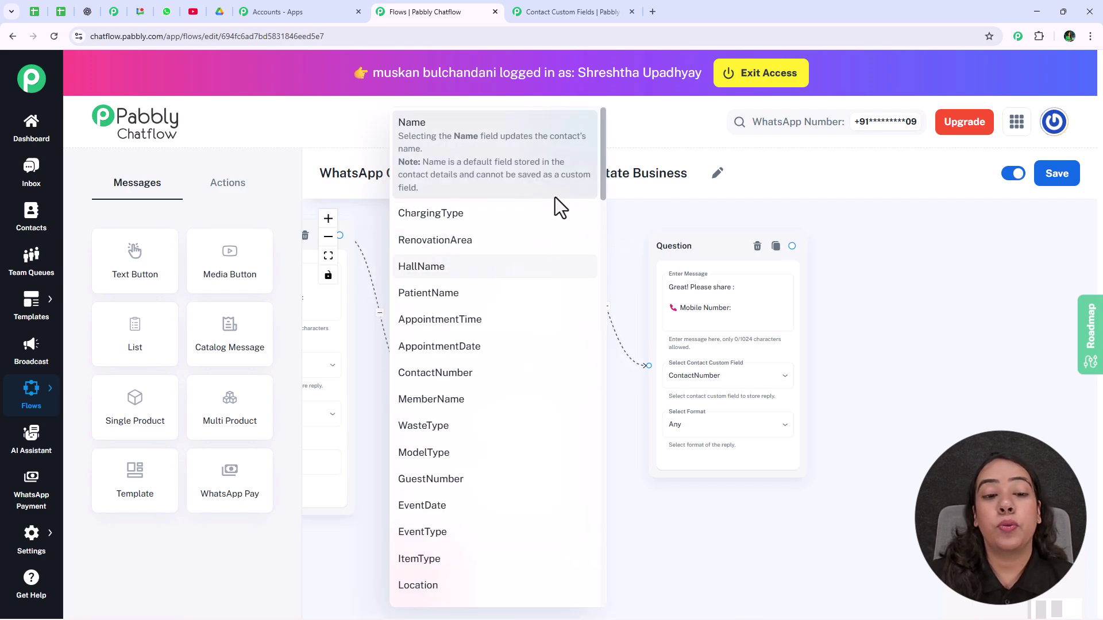
pyautogui.click(642, 279)
pyautogui.click(746, 385)
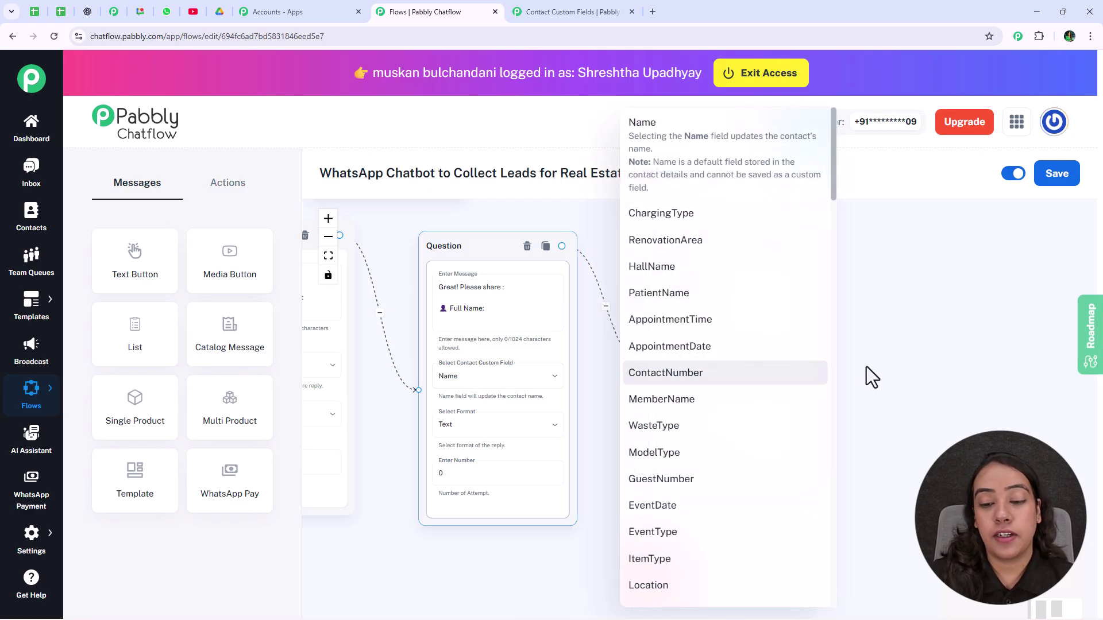
pyautogui.click(747, 373)
pyautogui.click(725, 428)
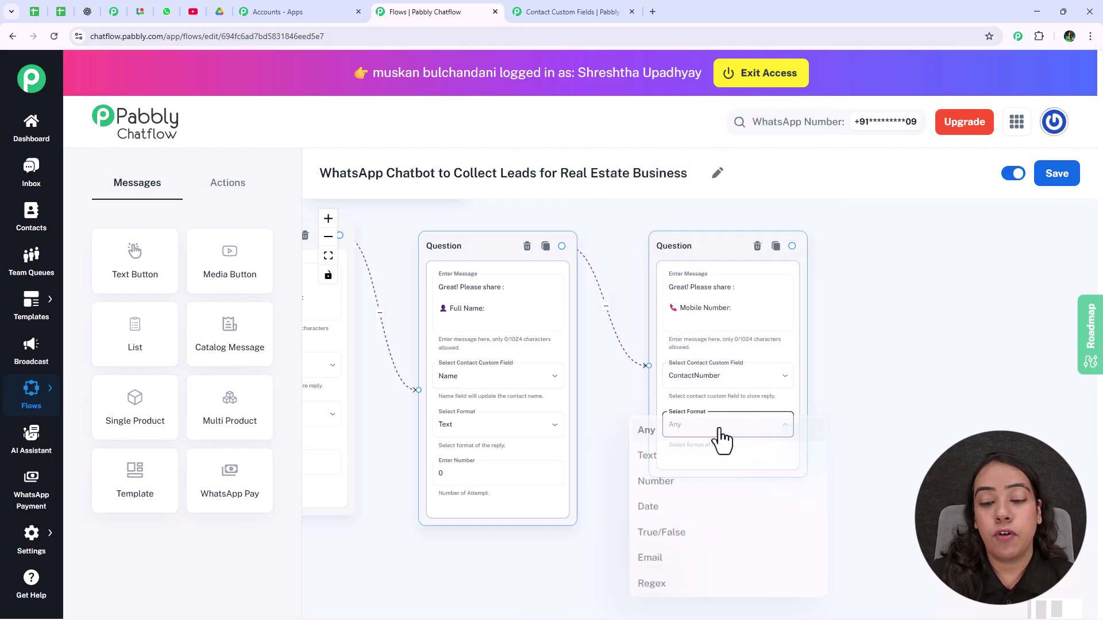
pyautogui.click(690, 487)
# - Connect the rent branch's Mobile Number question to a new Text Button message: "👍 Got it! Our team will contact you shortly with matching rental options."
pyautogui.scroll(-5, 925, 339)
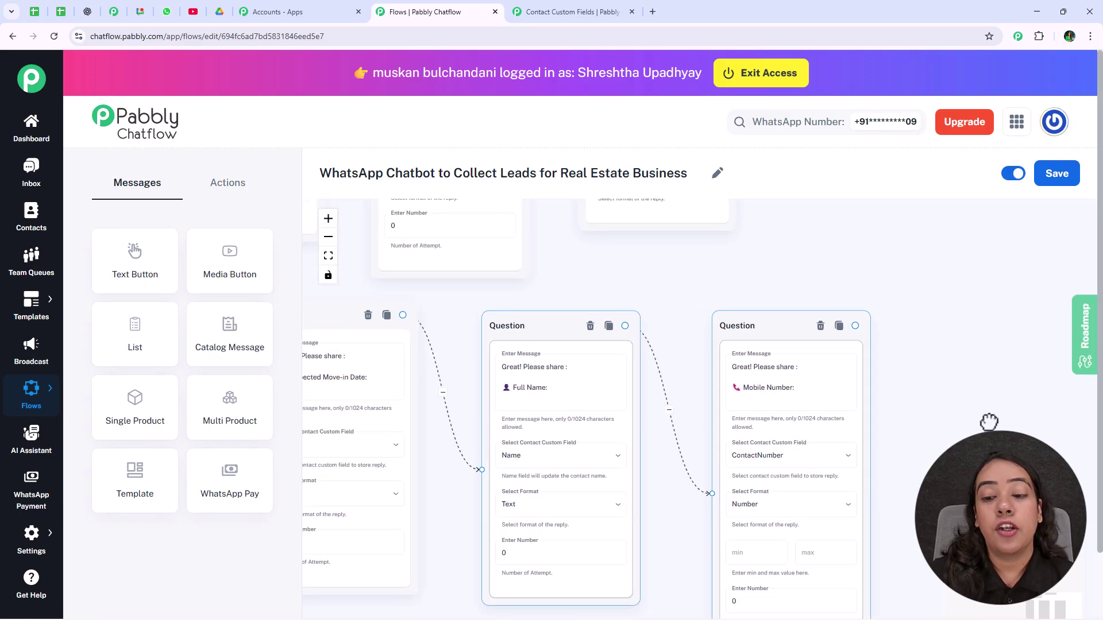
pyautogui.moveTo(874, 377); pyautogui.dragTo(1100, 365)
pyautogui.moveTo(1021, 377); pyautogui.dragTo(484, 355)
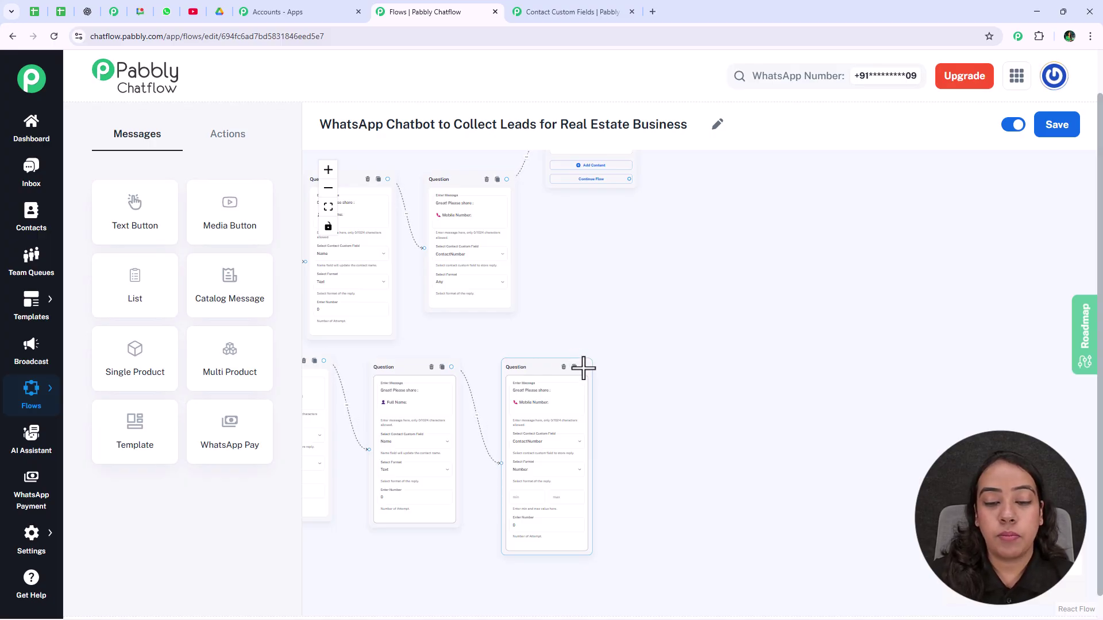
pyautogui.moveTo(583, 368); pyautogui.dragTo(624, 293)
pyautogui.click(639, 296)
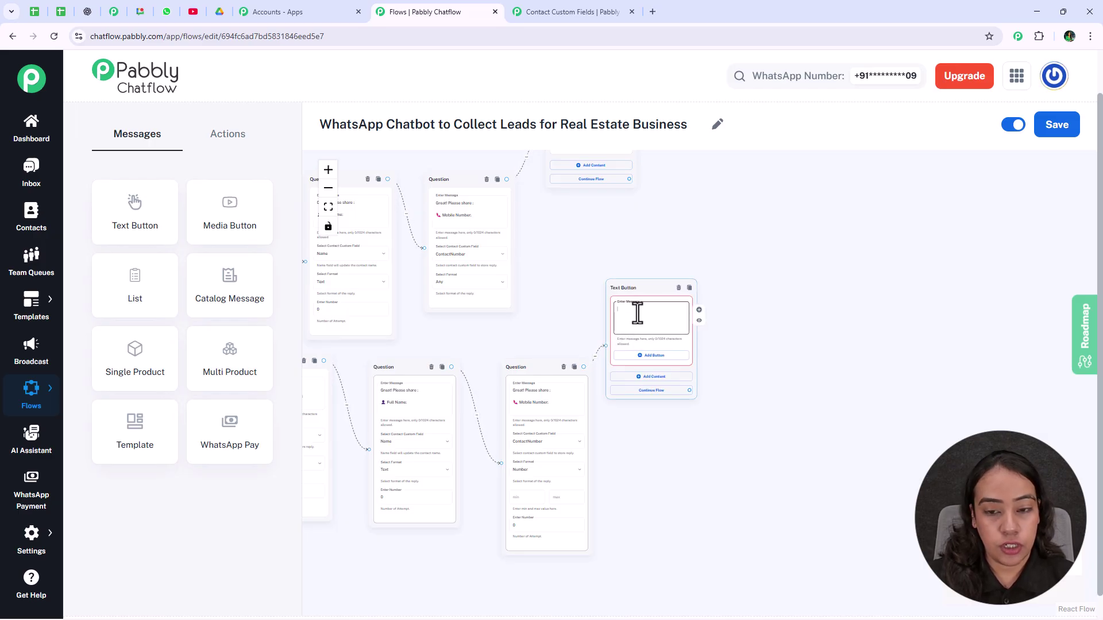
pyautogui.scroll(5, 648, 325)
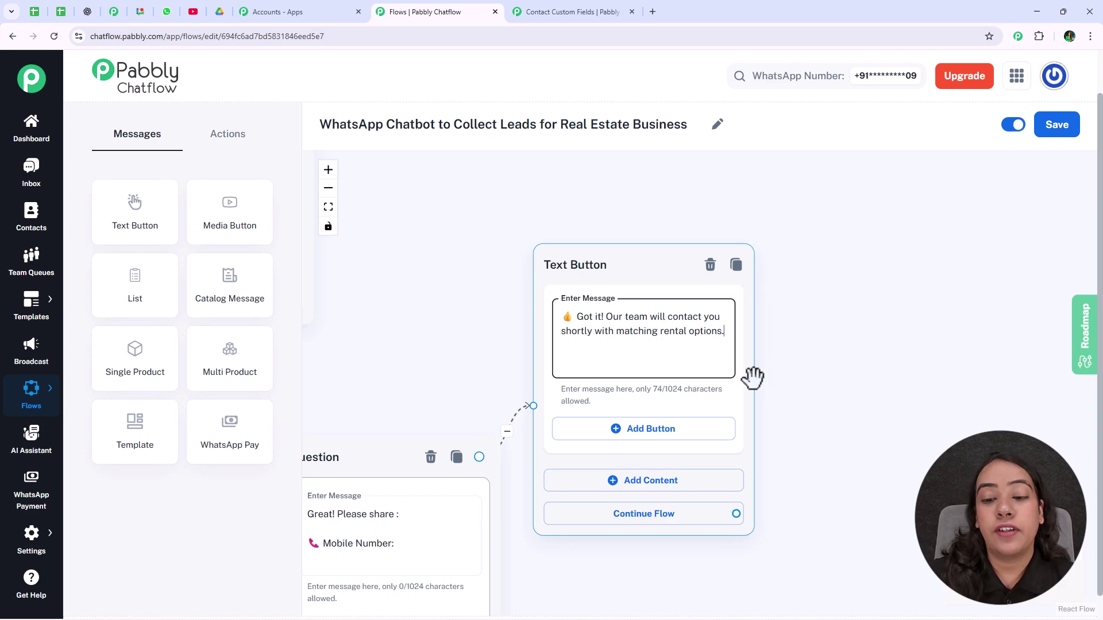
# - Review the Sell Property branch's questions from Preferred Location to Contact Number, including their custom fields and reply formats
pyautogui.scroll(-5, 569, 451)
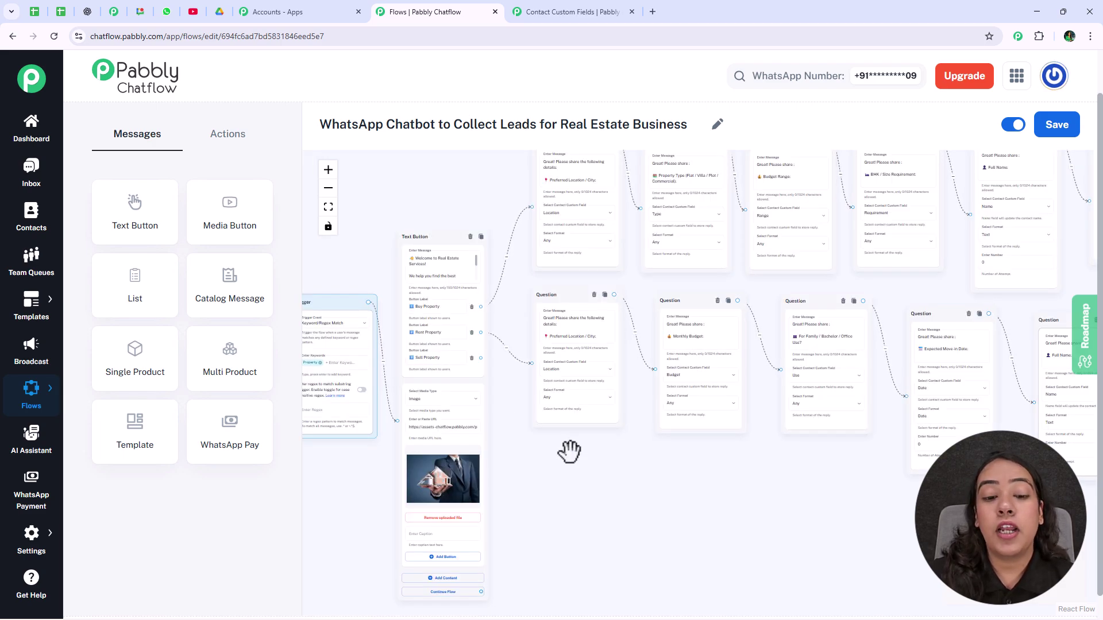
pyautogui.moveTo(569, 451); pyautogui.dragTo(815, 490)
pyautogui.scroll(3, 770, 430)
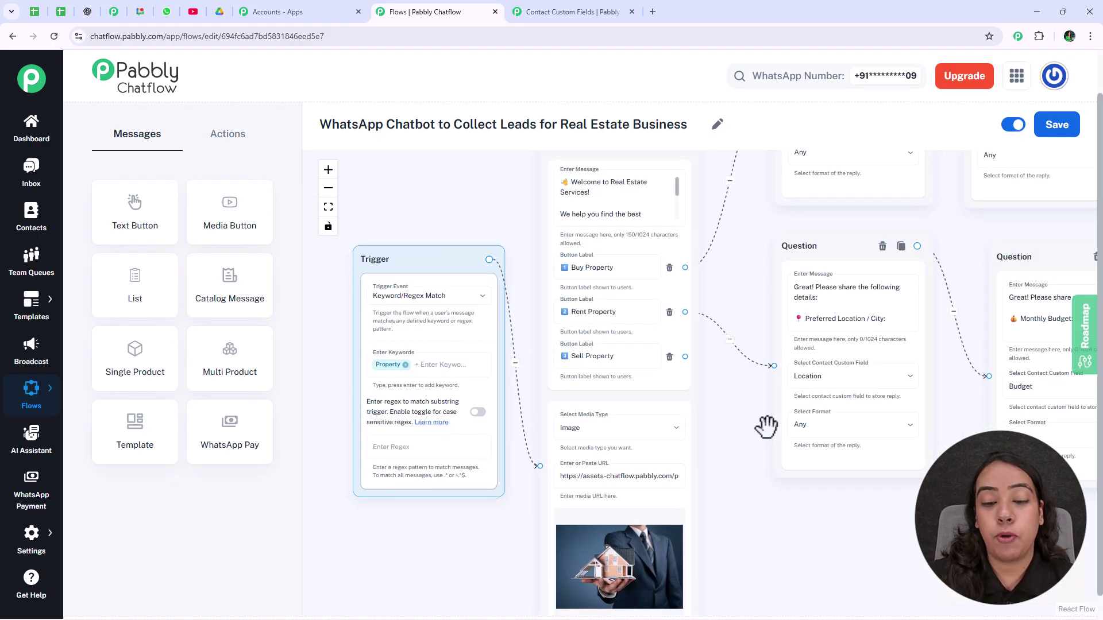
pyautogui.scroll(2, 766, 427)
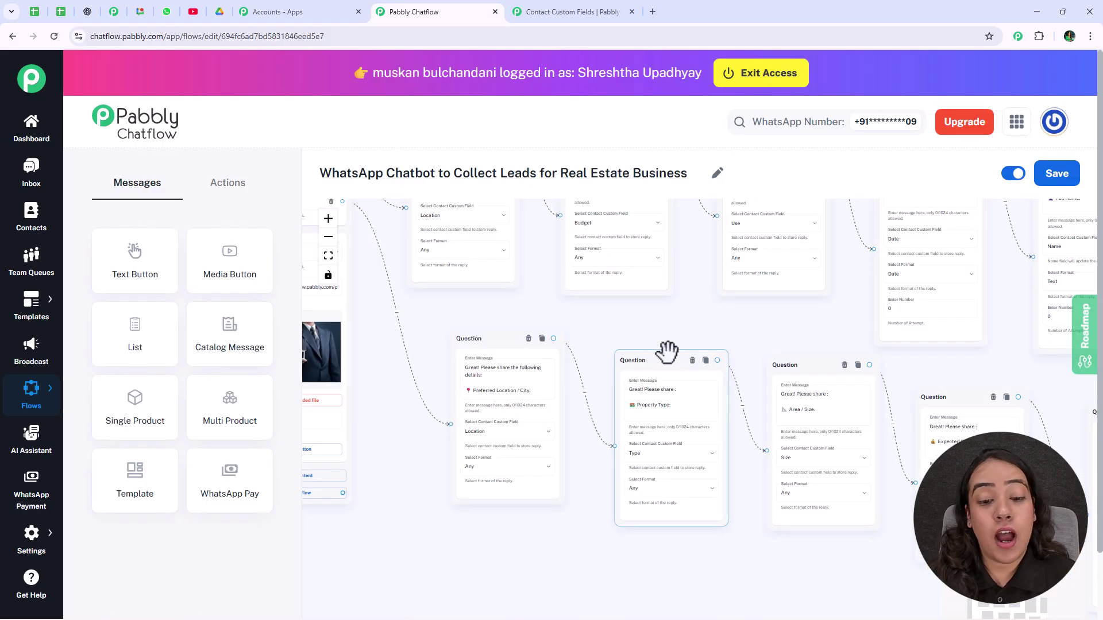
pyautogui.moveTo(591, 308); pyautogui.dragTo(480, 226)
pyautogui.scroll(5, 545, 296)
pyautogui.scroll(1, 549, 296)
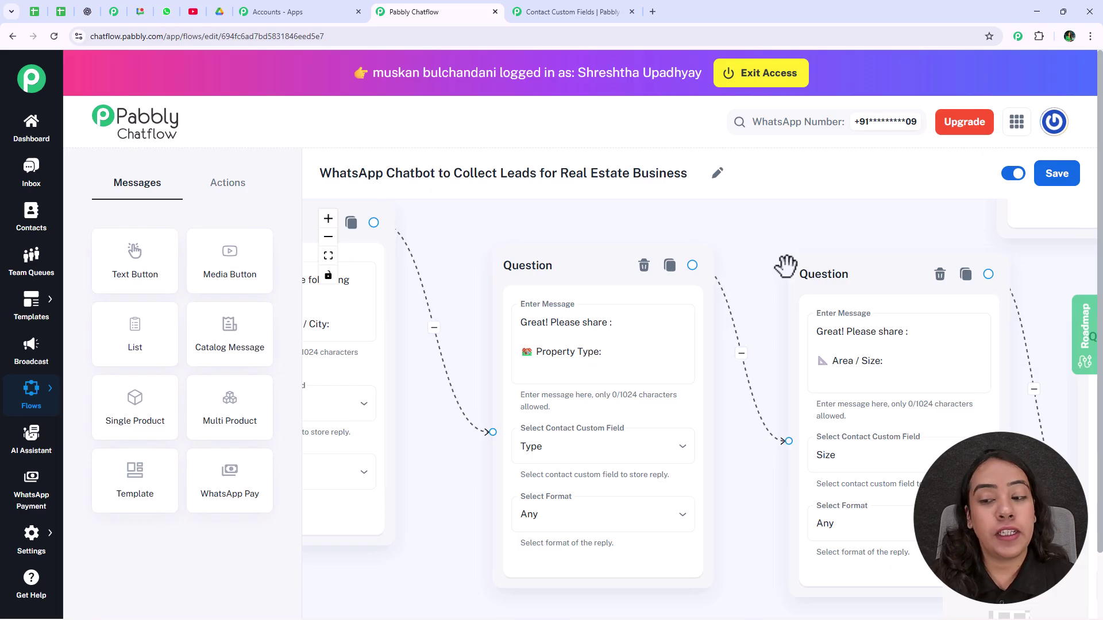
pyautogui.moveTo(919, 247); pyautogui.dragTo(559, 234)
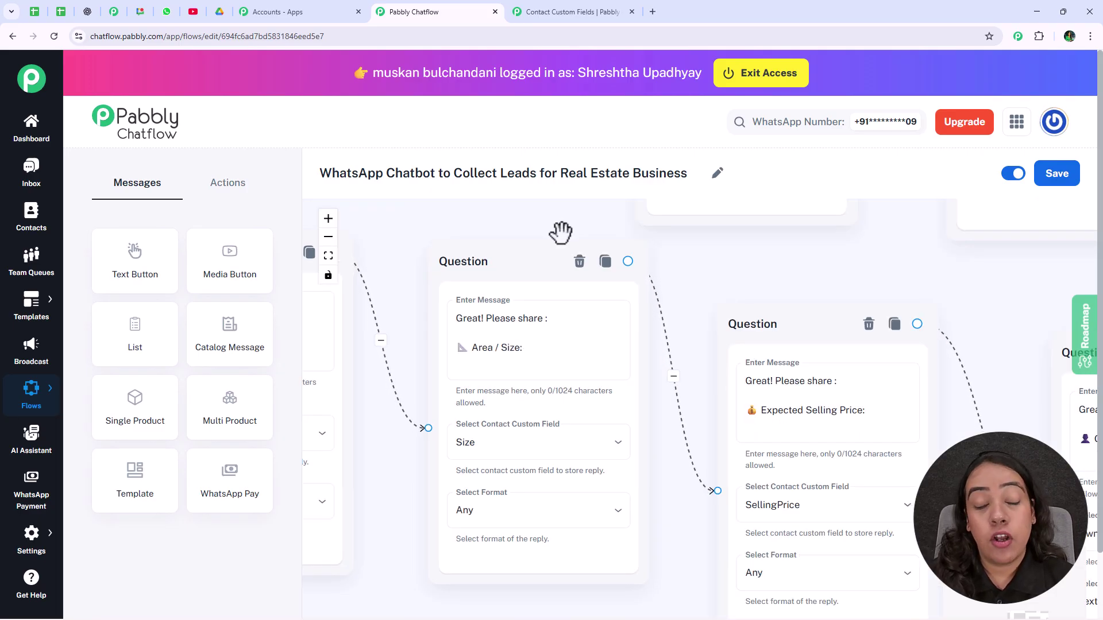
pyautogui.moveTo(840, 288); pyautogui.dragTo(559, 217)
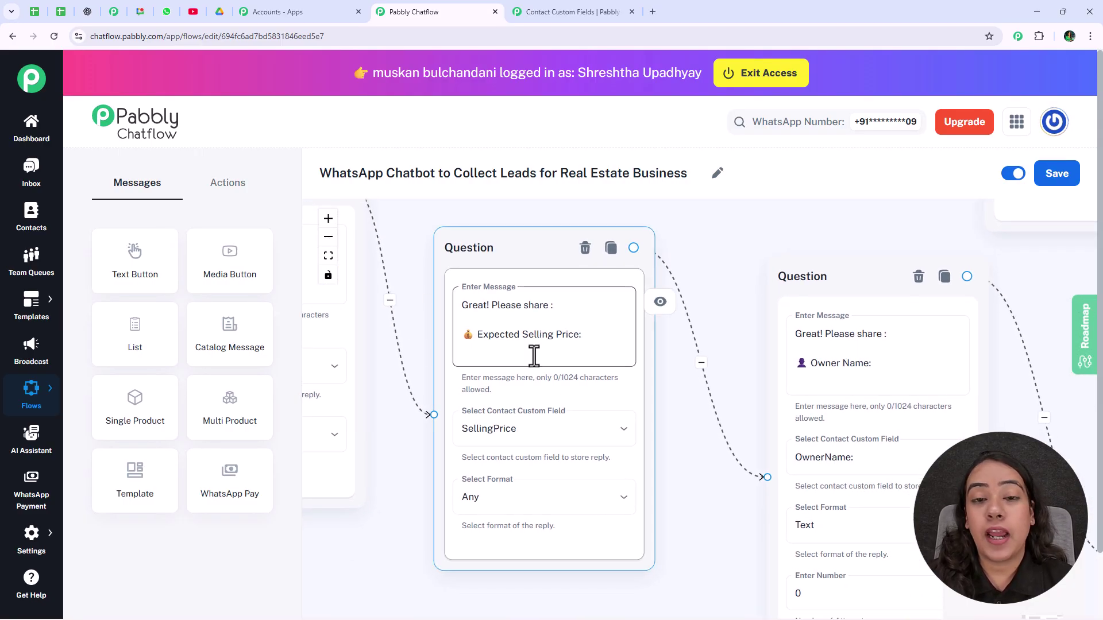
pyautogui.moveTo(776, 227); pyautogui.dragTo(524, 208)
pyautogui.scroll(-3, 517, 214)
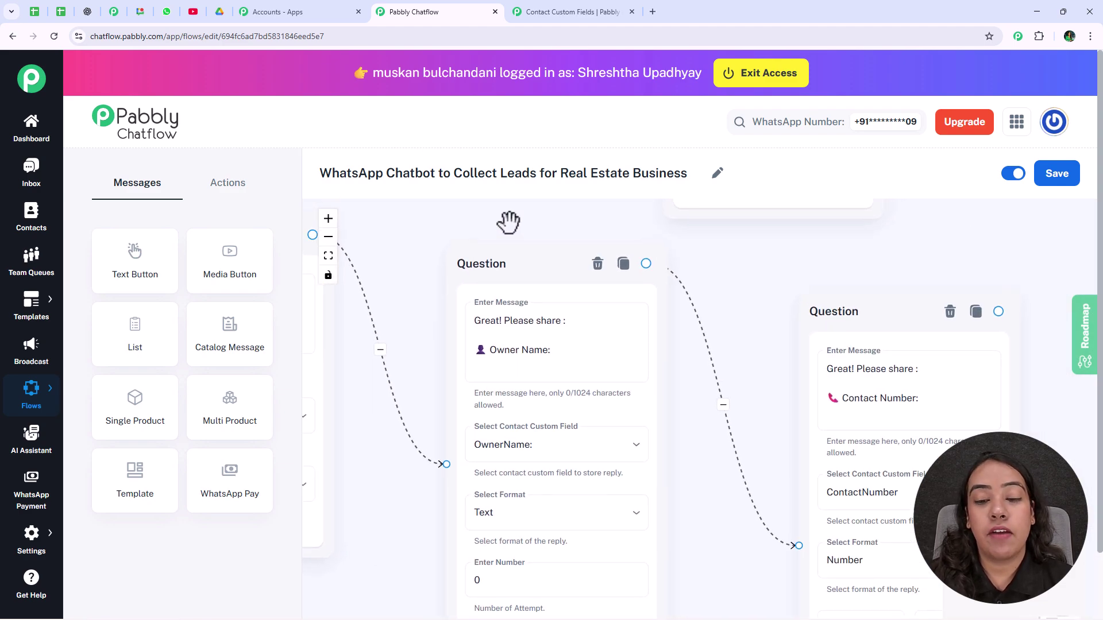
pyautogui.scroll(-2, 508, 222)
# - Connect the Contact Number question to a new Text Button message: "📩 Thank you! Our sales expert will contact you for property valuation & buyer options."
pyautogui.moveTo(919, 289); pyautogui.dragTo(654, 385)
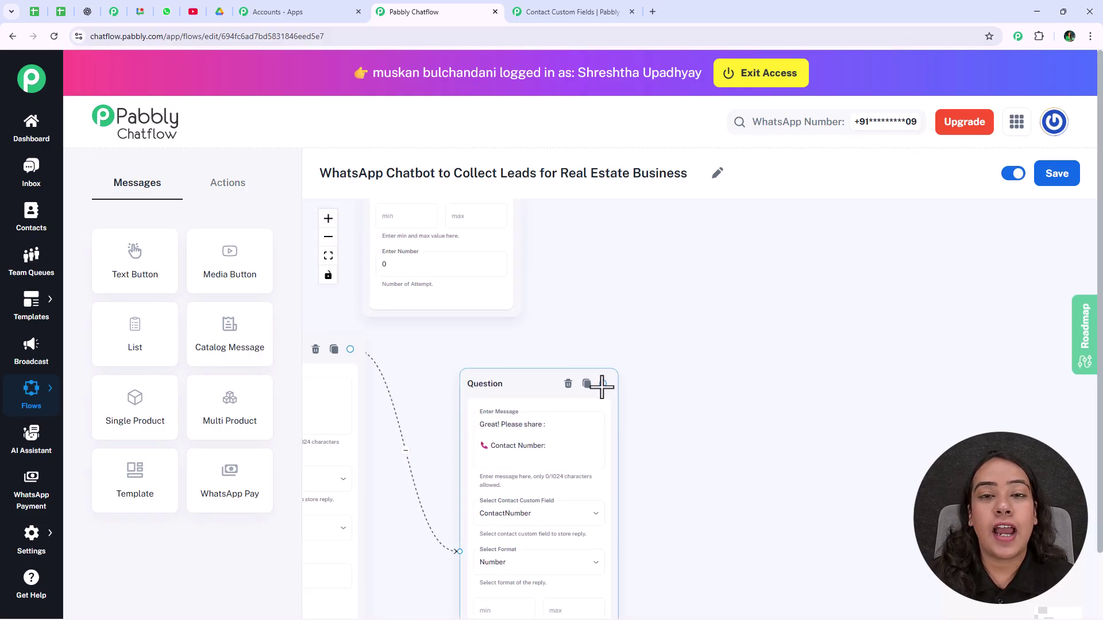
pyautogui.moveTo(602, 384); pyautogui.dragTo(659, 308)
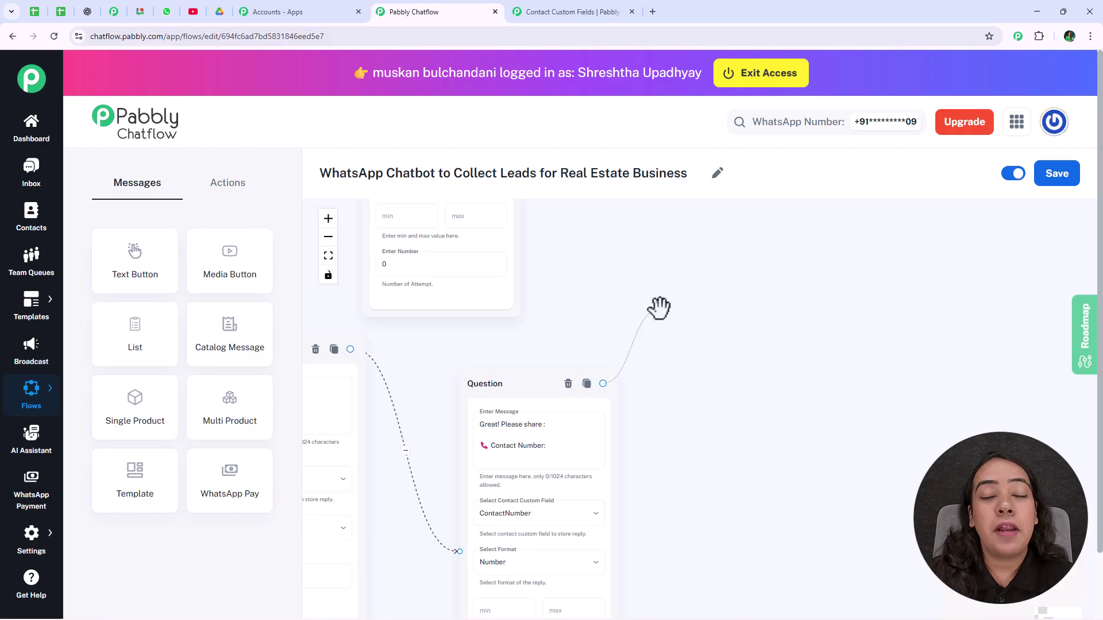
pyautogui.moveTo(680, 262); pyautogui.dragTo(694, 247)
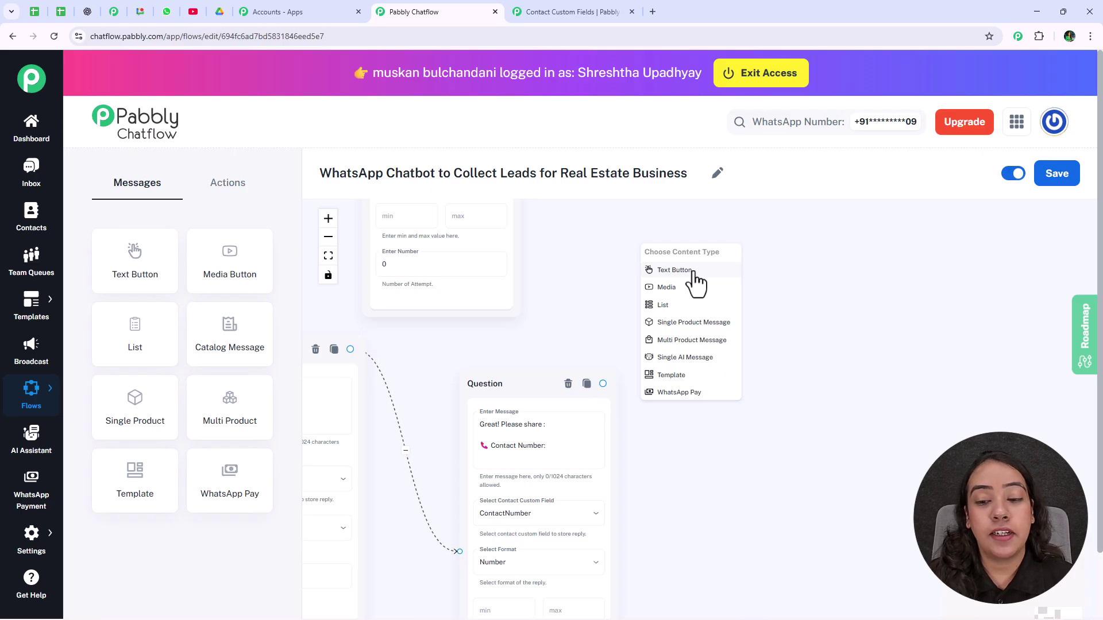
pyautogui.click(675, 271)
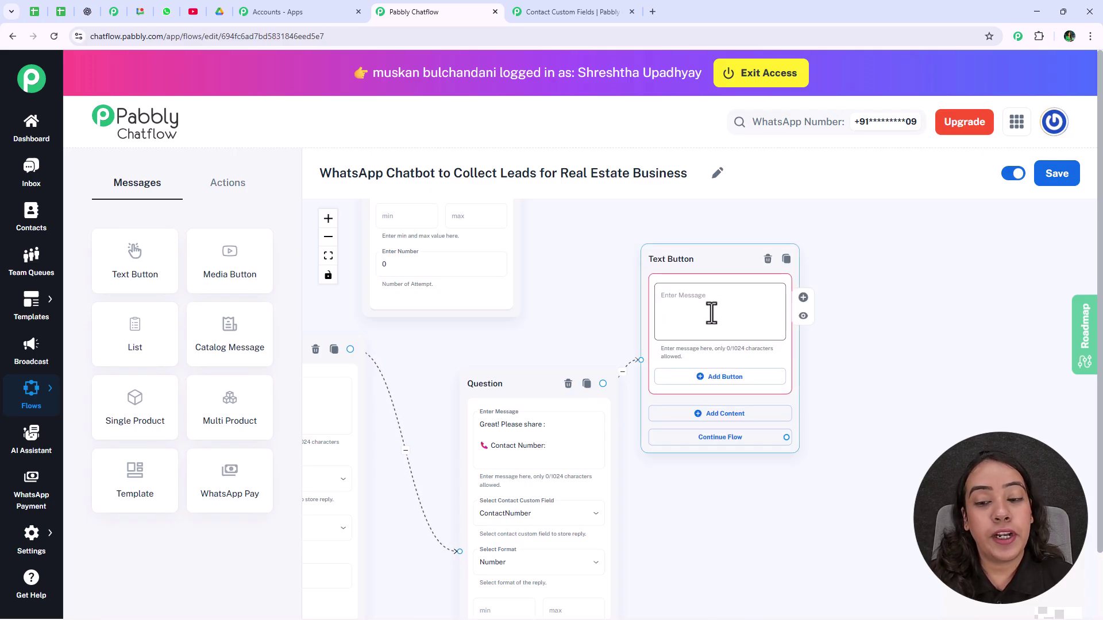
pyautogui.click(711, 313)
pyautogui.hotkey('ctrl', 'v')
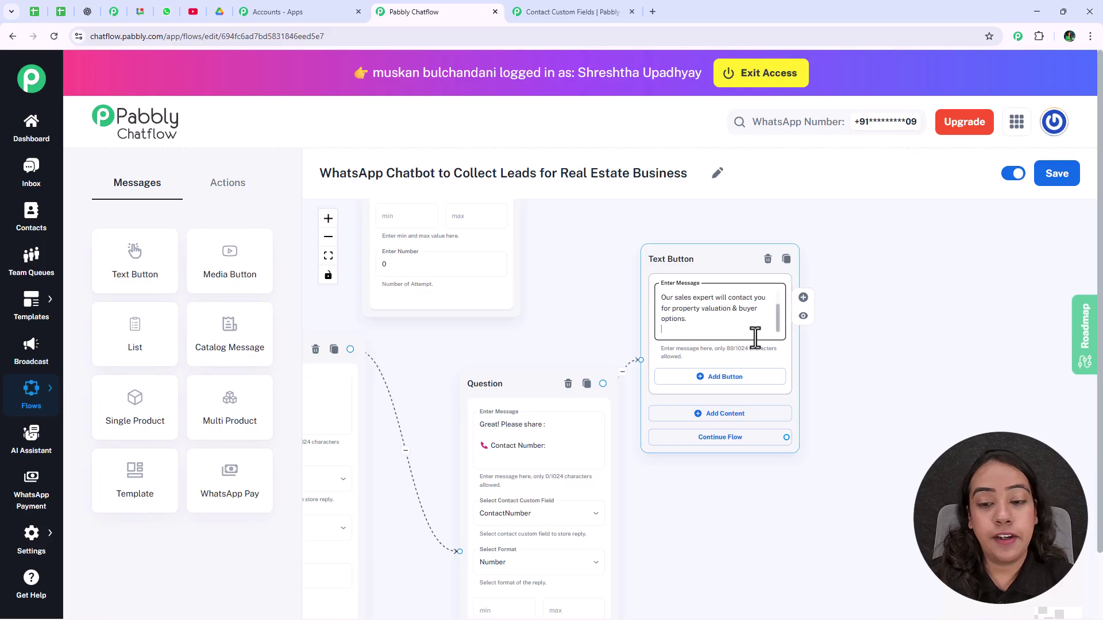
pyautogui.scroll(3, 782, 304)
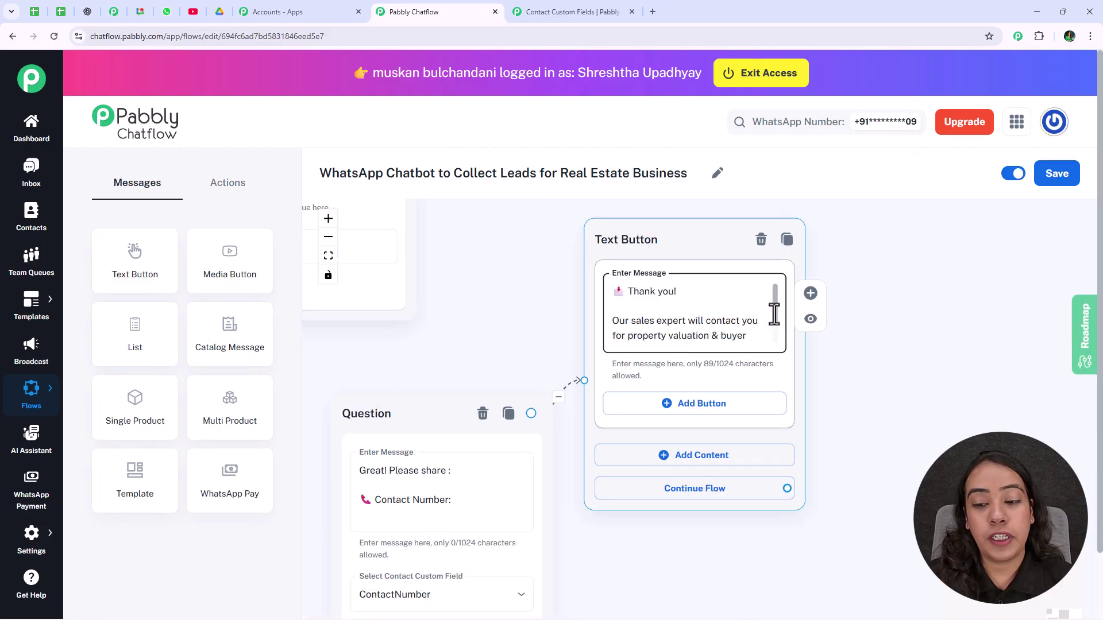
pyautogui.scroll(-2, 774, 313)
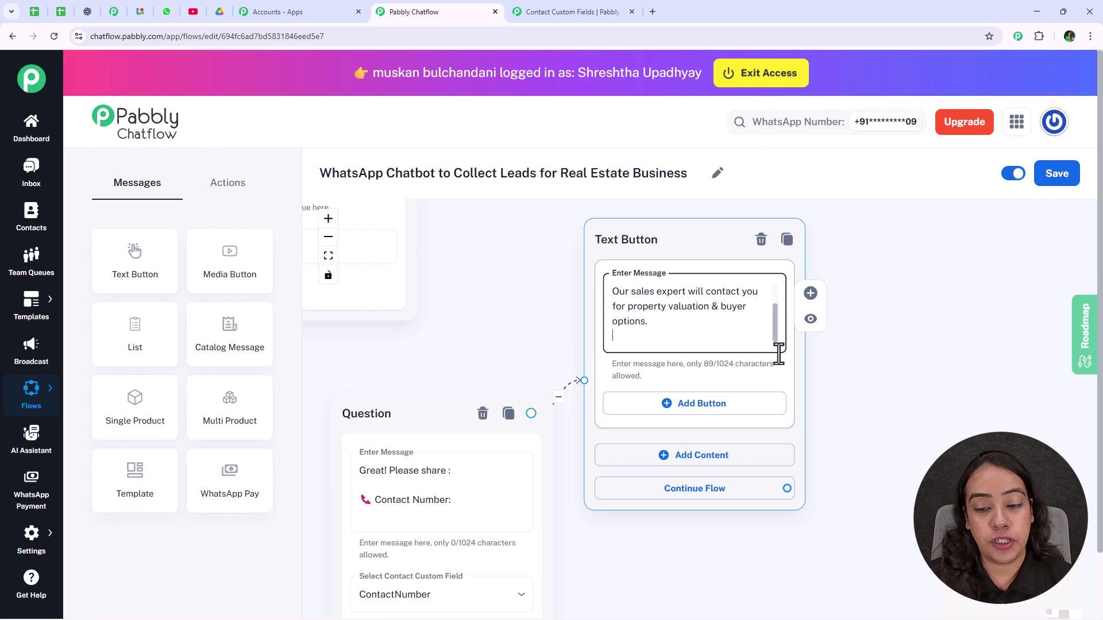
# - Save the completed real estate lead flow and switch it on
pyautogui.scroll(-5, 778, 355)
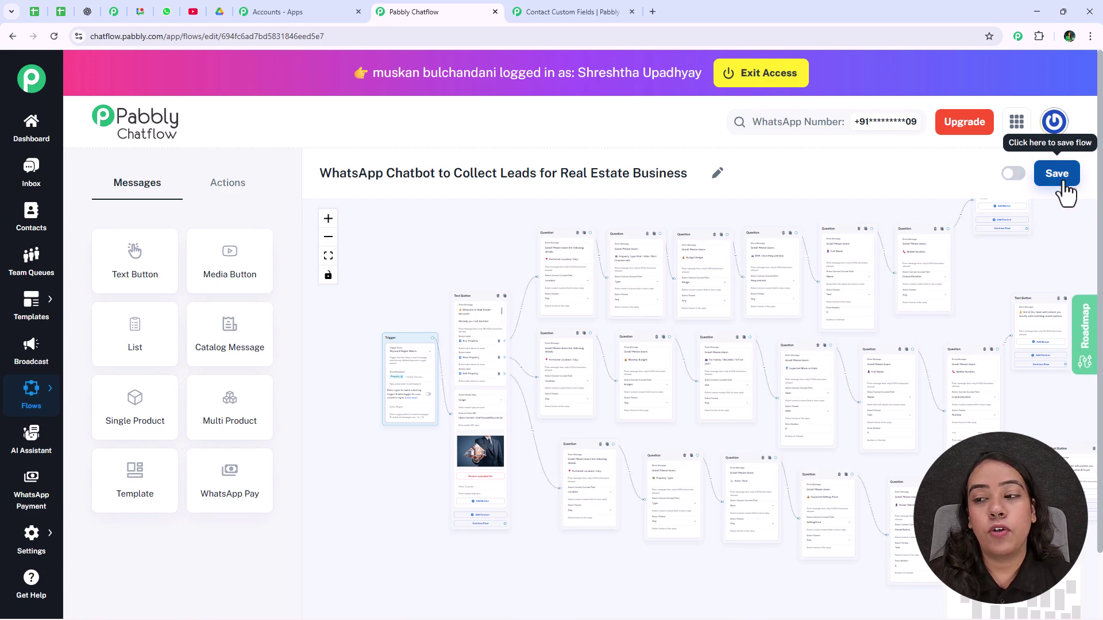
pyautogui.click(1045, 178)
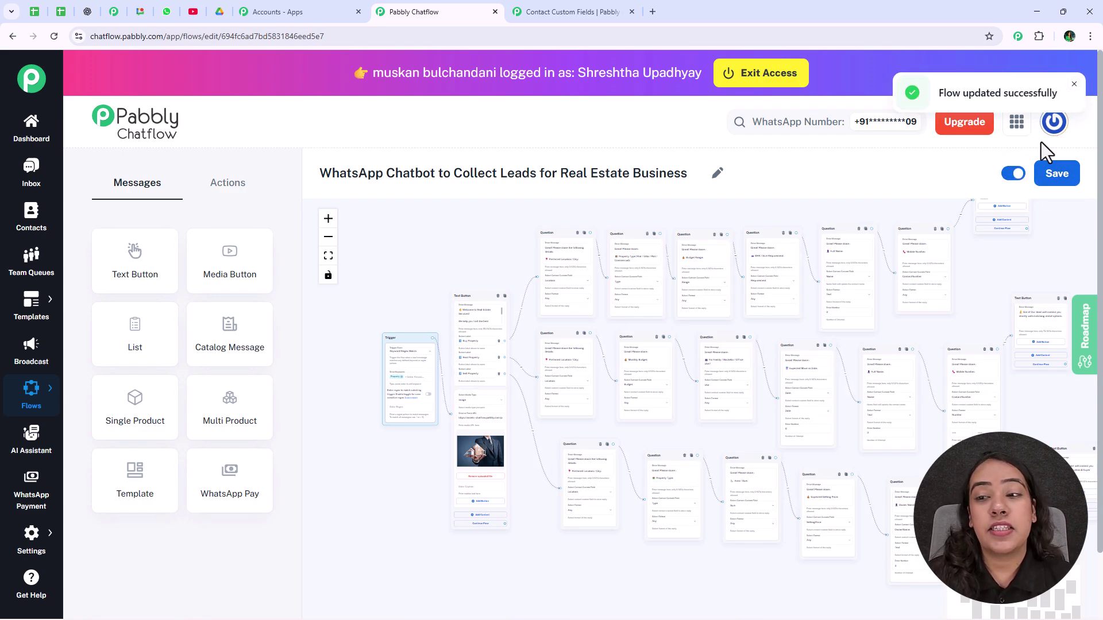